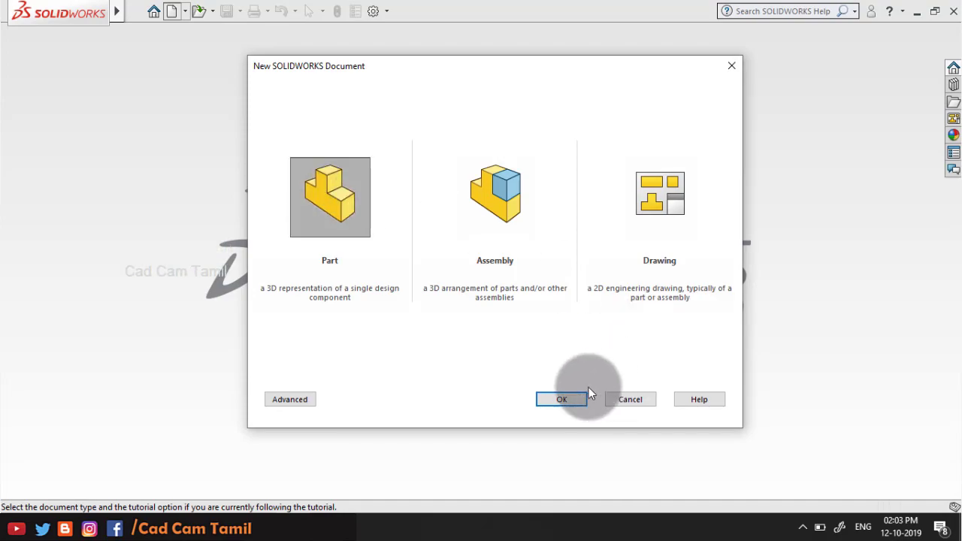
- Create the new part Part2 and begin Sketch1 on the Top Plane
left_click(554, 398)
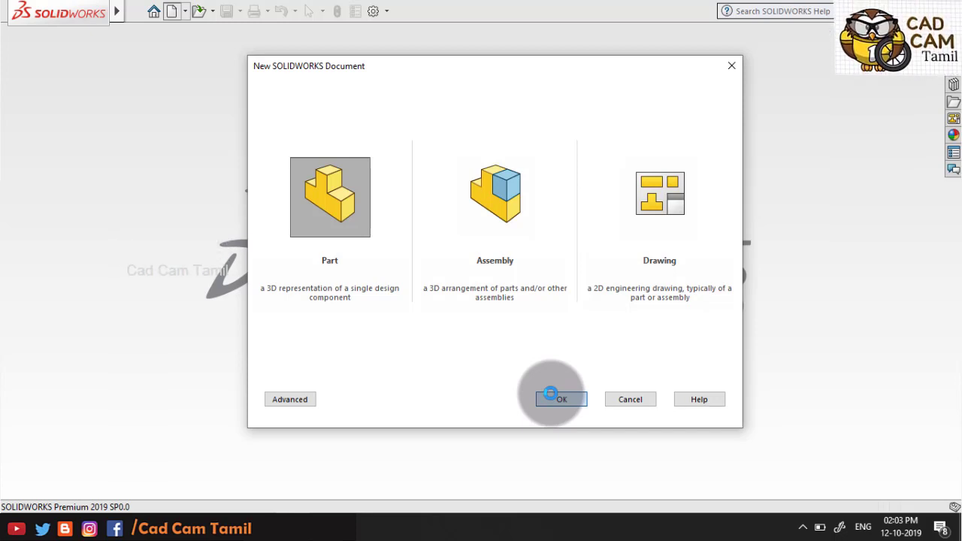
left_click(551, 394)
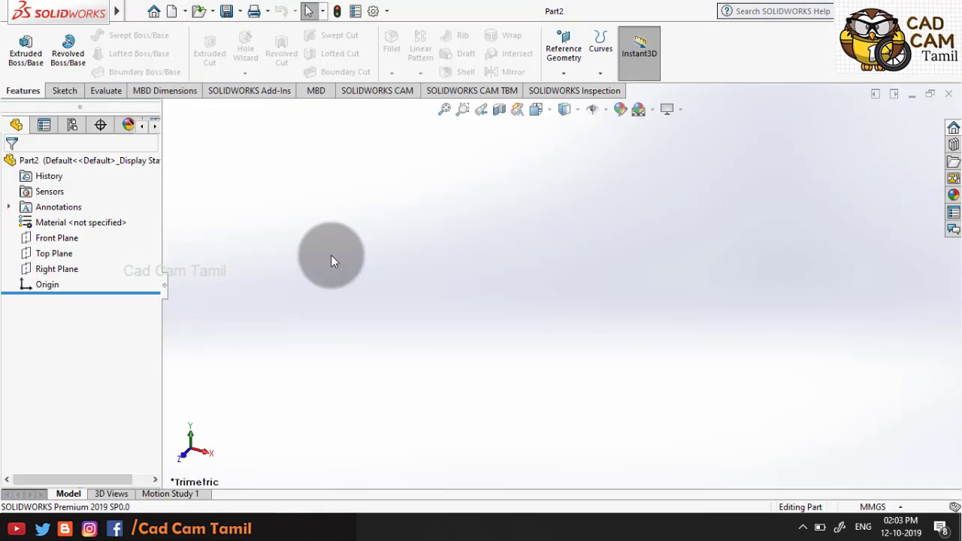
left_click(47, 239)
left_click(48, 254)
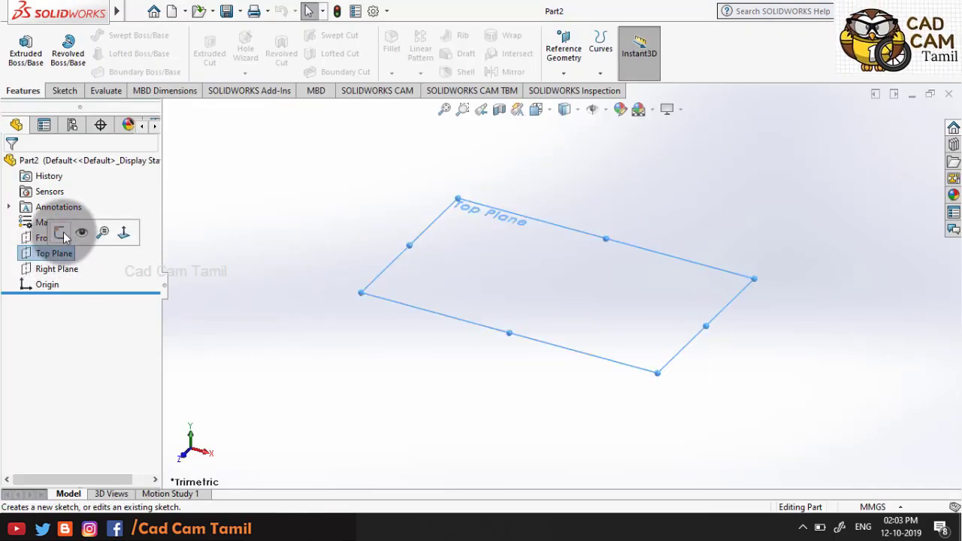
left_click(60, 232)
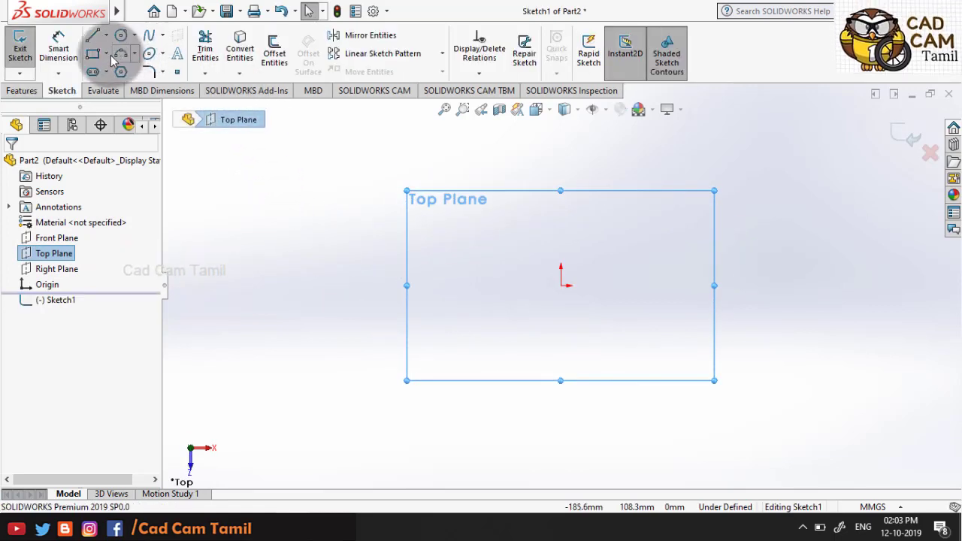
- Draw a corner rectangle anchored at the sketch origin
left_click(108, 54)
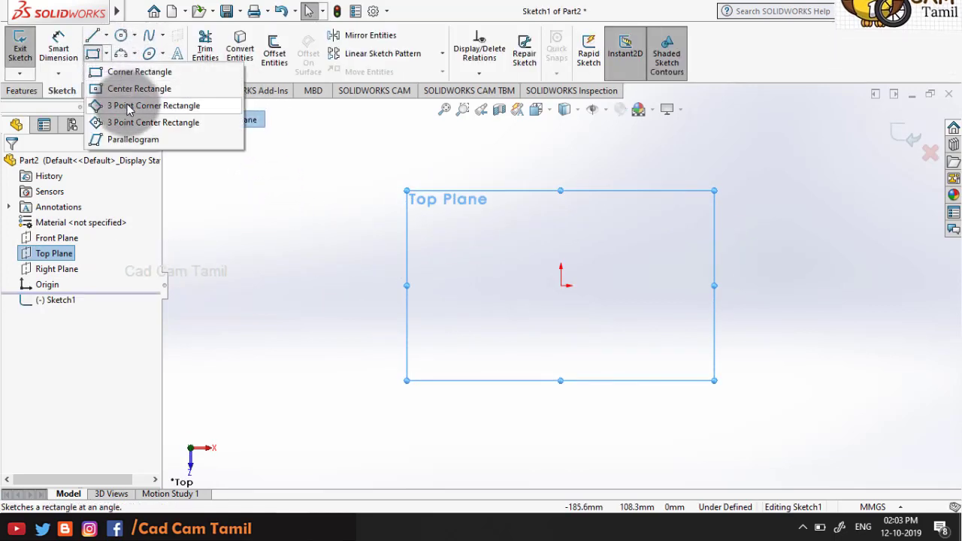
left_click(560, 286)
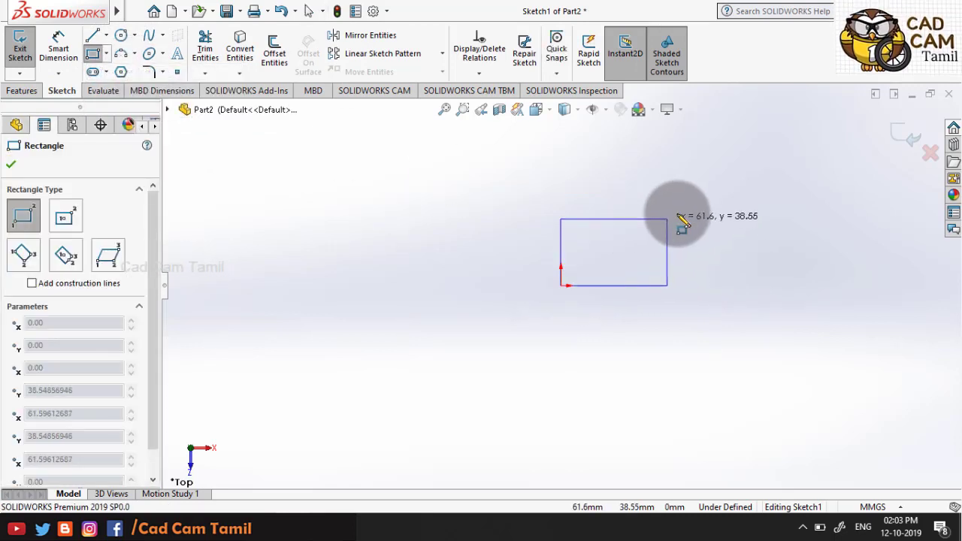
left_click(703, 197)
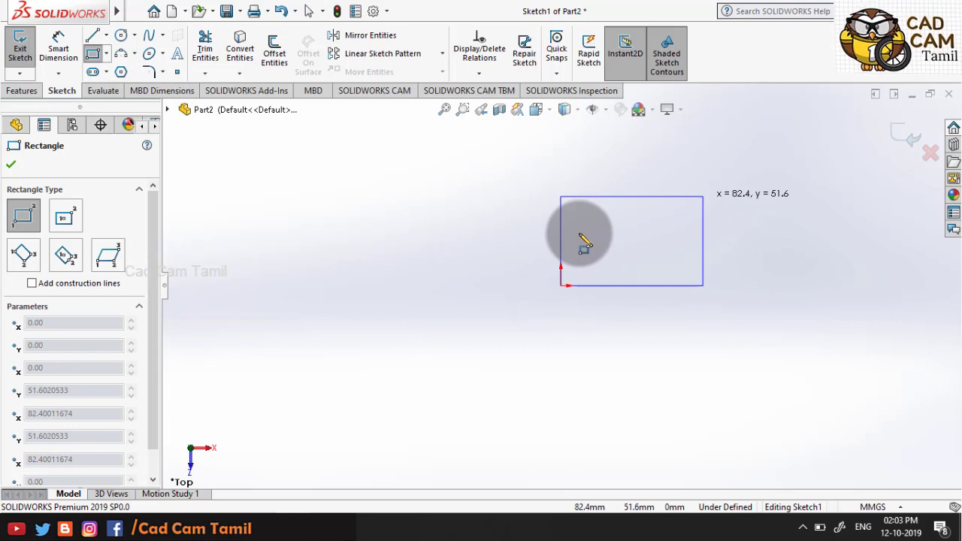
key("Escape")
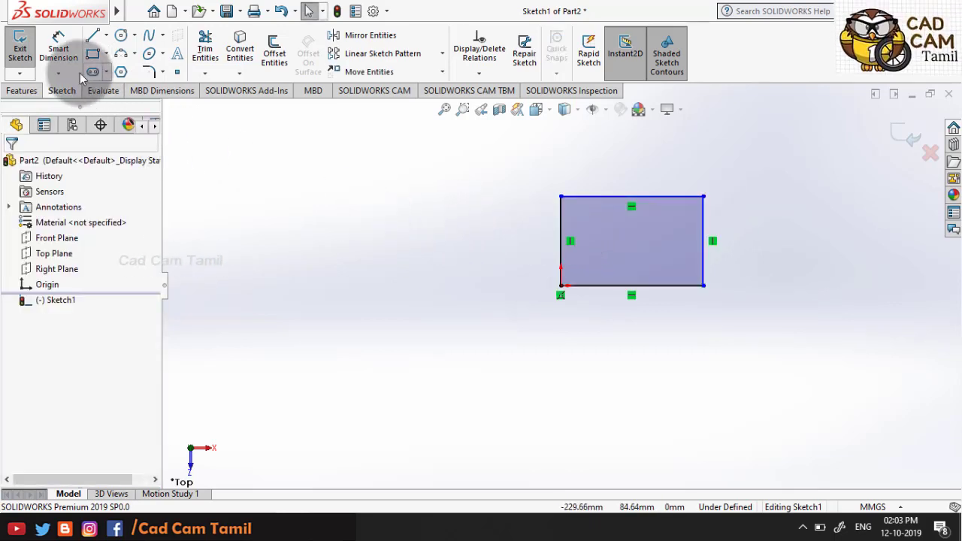
- Dimension the rectangle 100 mm wide along the top edge and 70 mm high along the right edge
left_click(58, 49)
left_click(651, 200)
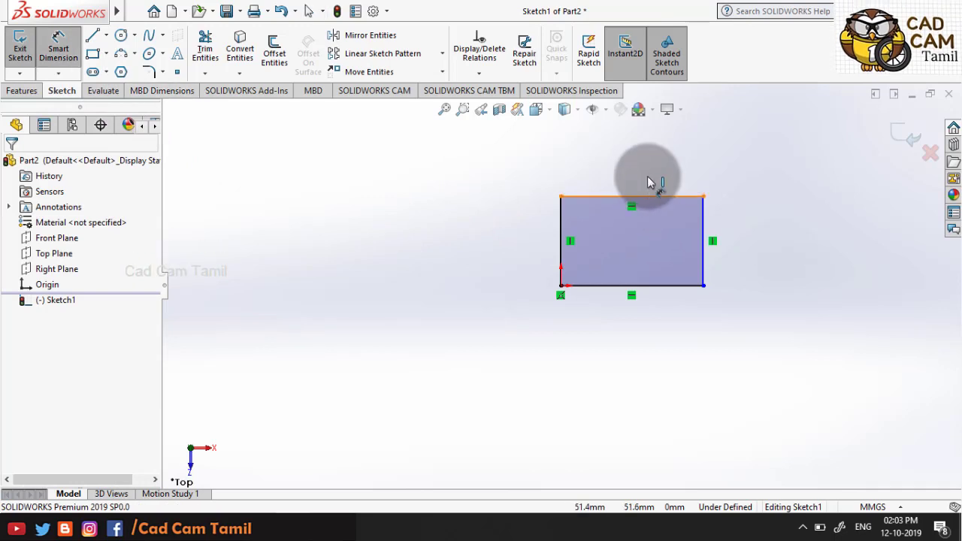
left_click(641, 167)
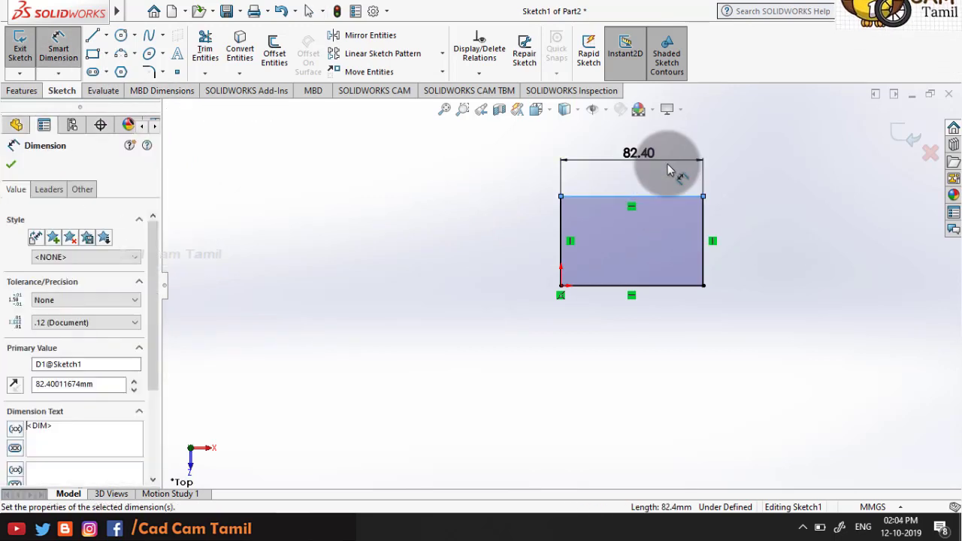
type("100")
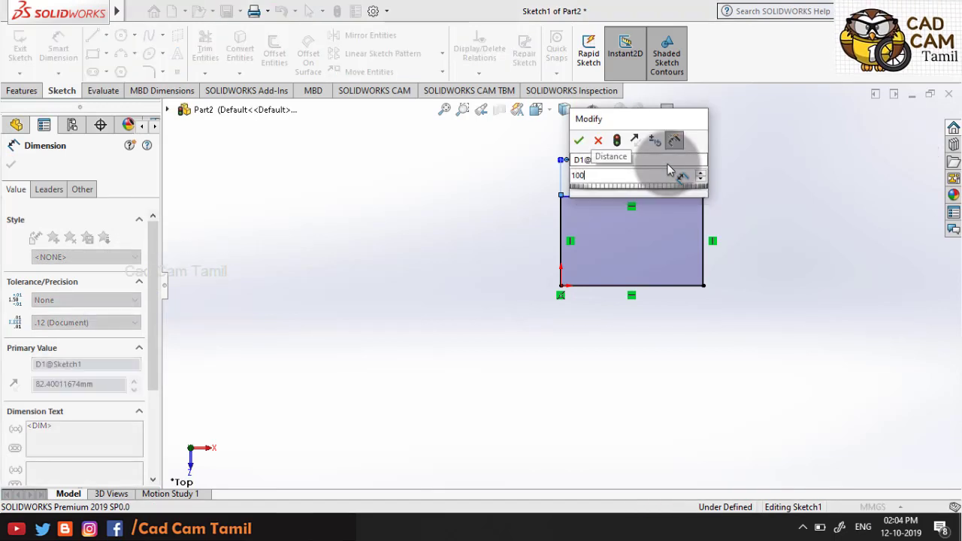
key("Return")
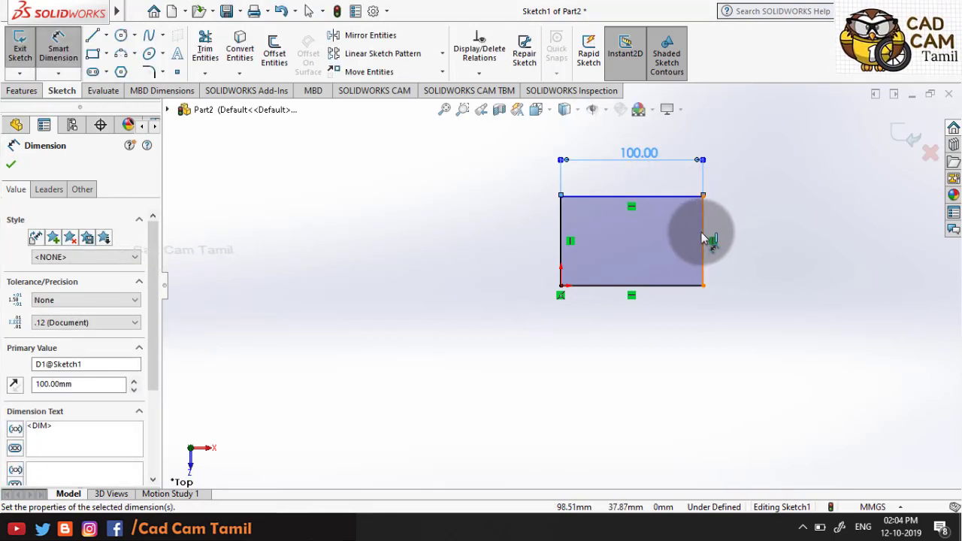
left_click(705, 239)
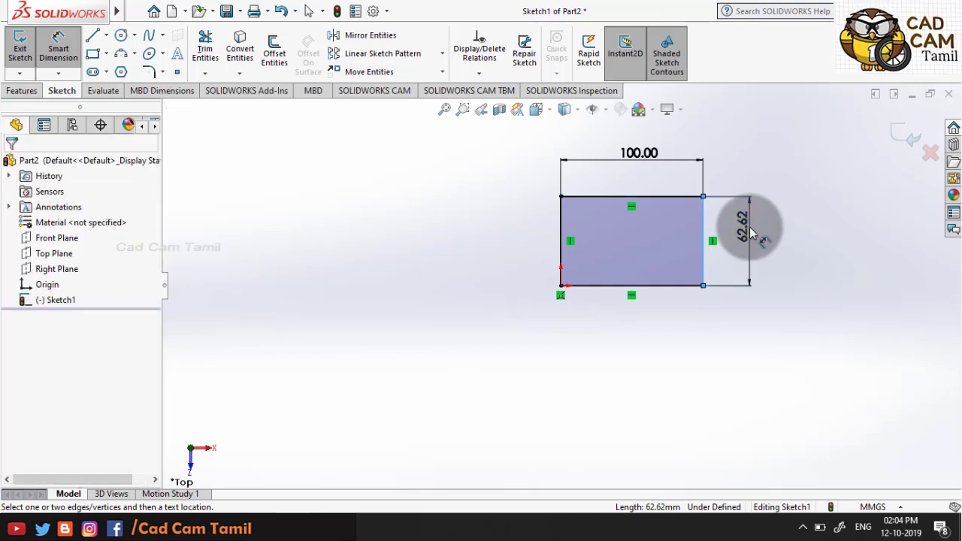
left_click(749, 233)
type("70")
key("Return")
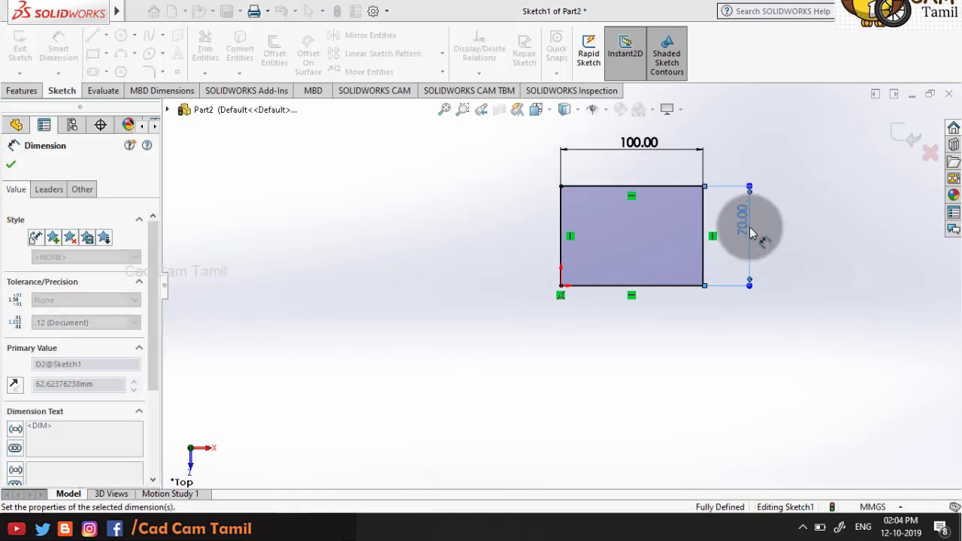
key("Escape")
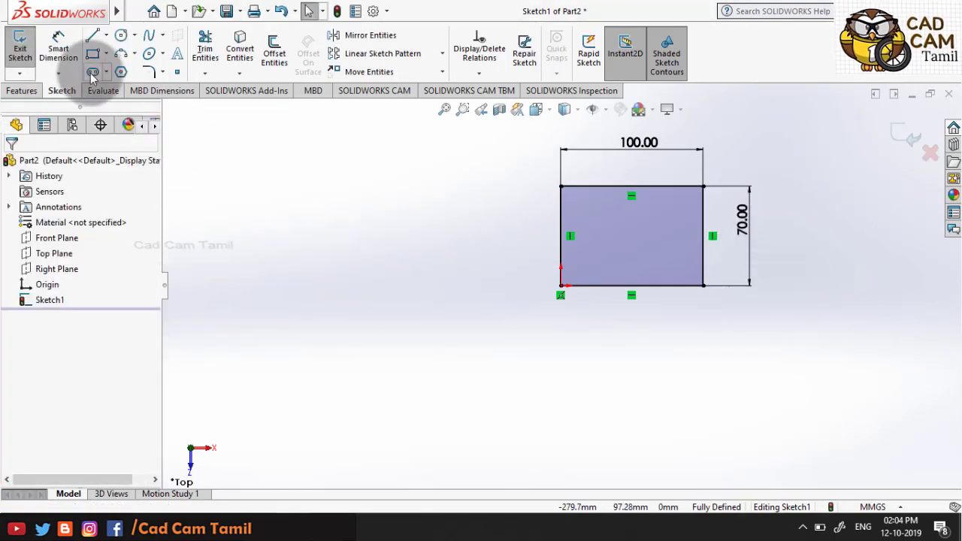
- Draw a six-sided polygon inside the rectangle's upper-right corner, then exit Sketch1
left_click(120, 71)
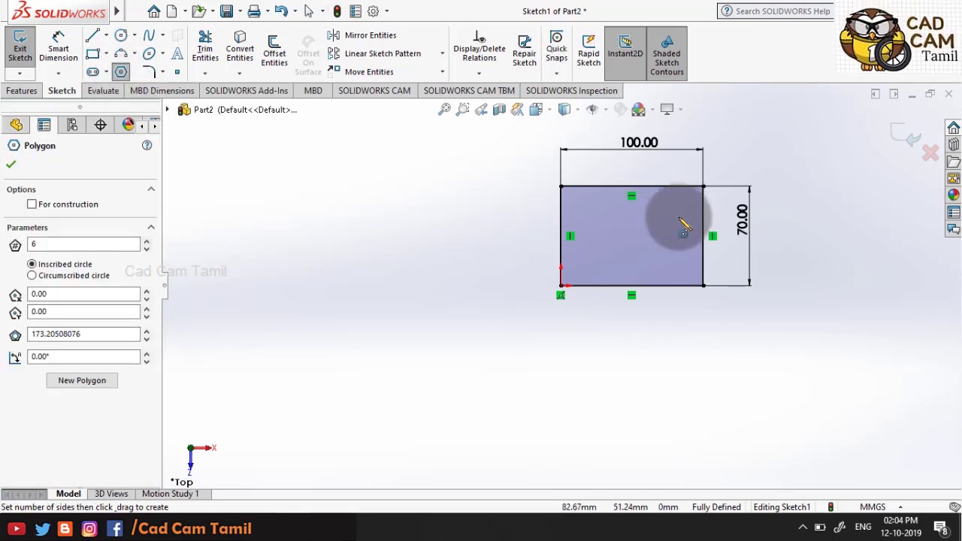
left_click(679, 214)
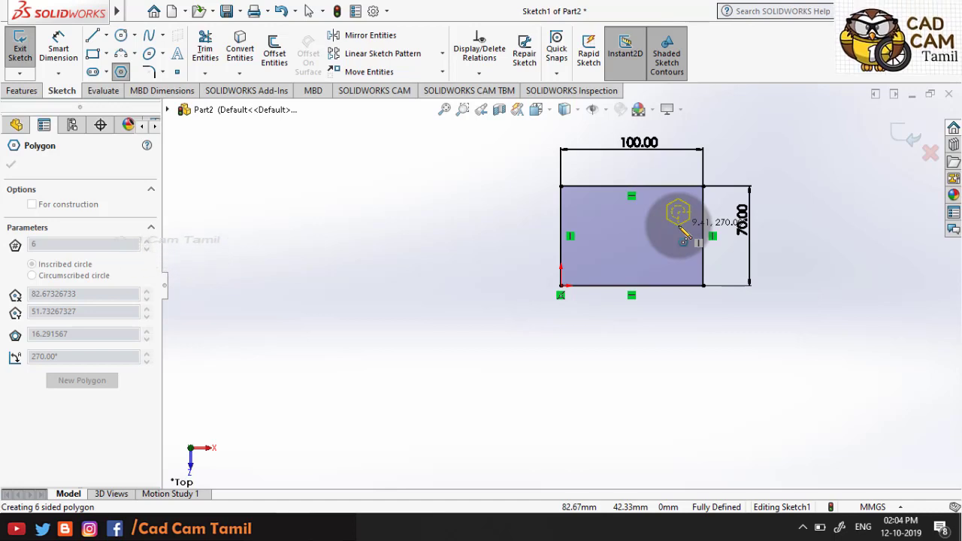
left_click(681, 238)
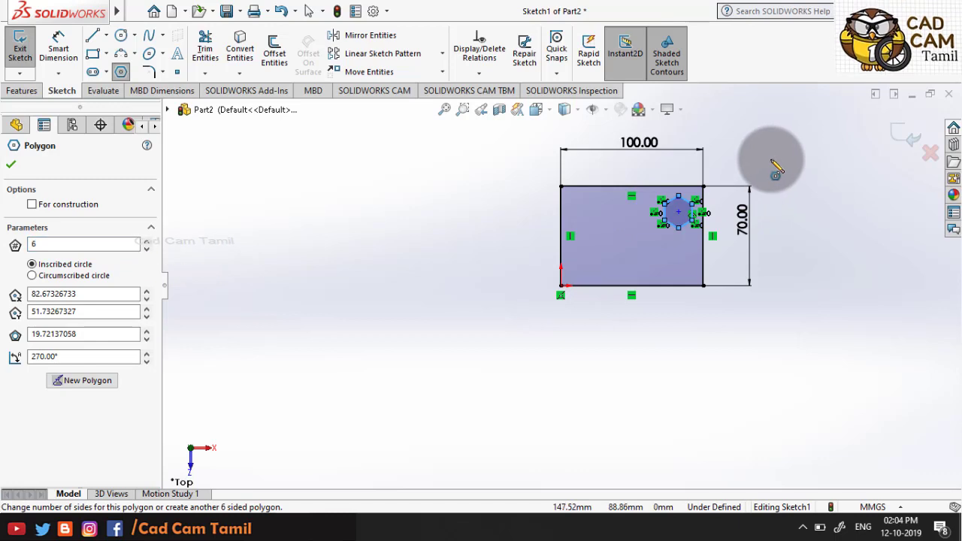
key("Escape")
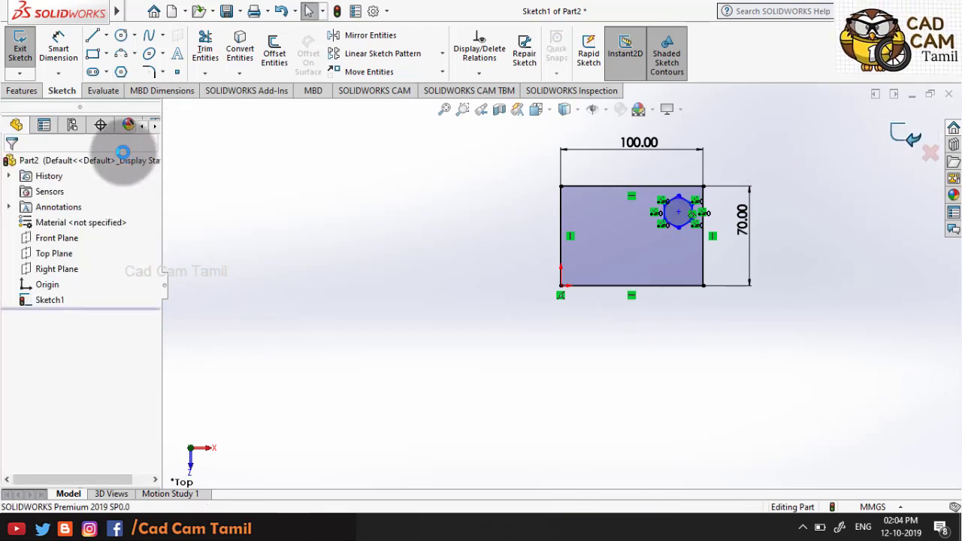
key("ctrl+b")
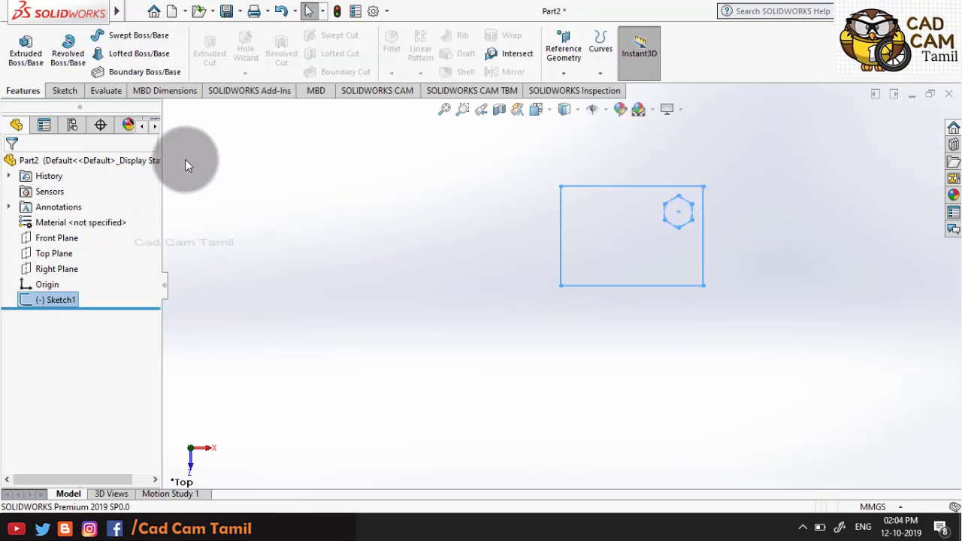
- Extrude Sketch1 Blind 10 mm into a plate with a hexagonal through-hole
left_click(39, 73)
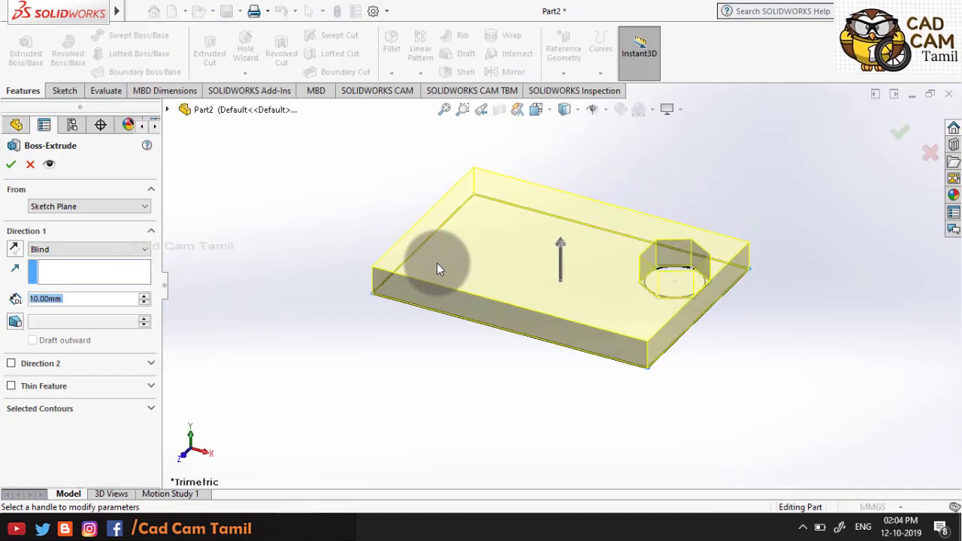
left_click(896, 130)
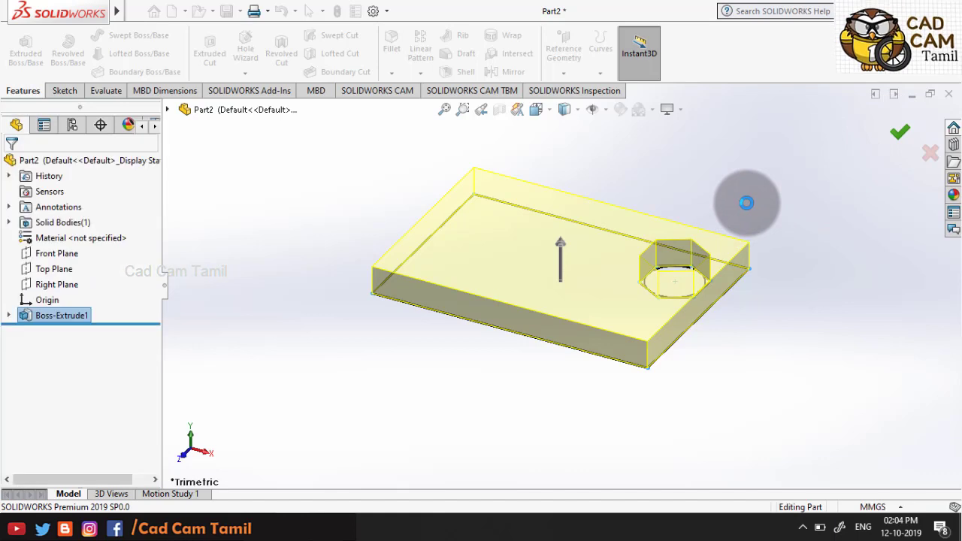
mouse_move(713, 225)
middle_mouse_down()
mouse_move(670, 210)
mouse_move(693, 271)
mouse_move(776, 264)
mouse_move(628, 275)
mouse_move(584, 317)
mouse_move(498, 337)
mouse_move(563, 316)
mouse_move(563, 280)
mouse_move(575, 275)
middle_mouse_up()
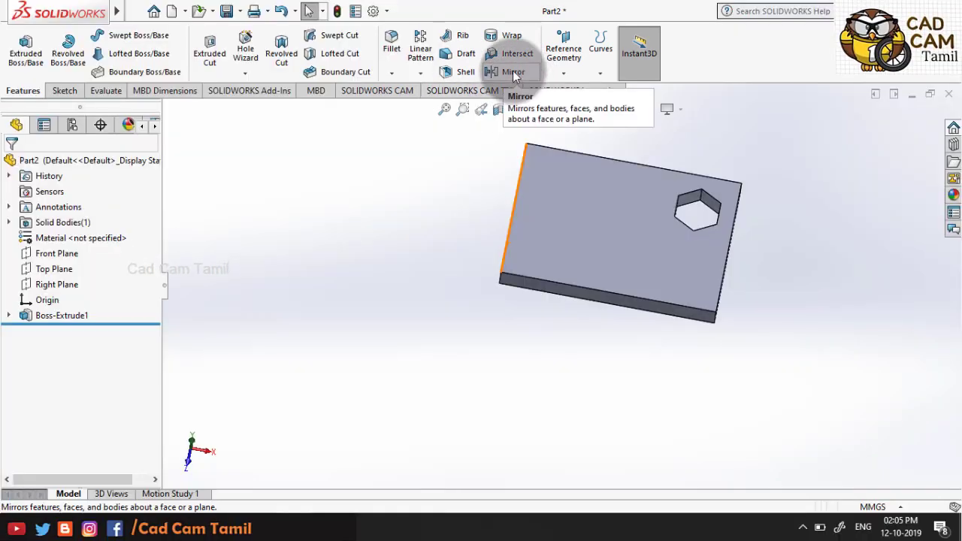
- Mirror body Boss-Extrude1 about the plate's left end face, merging solids into Mirror1
left_click(513, 70)
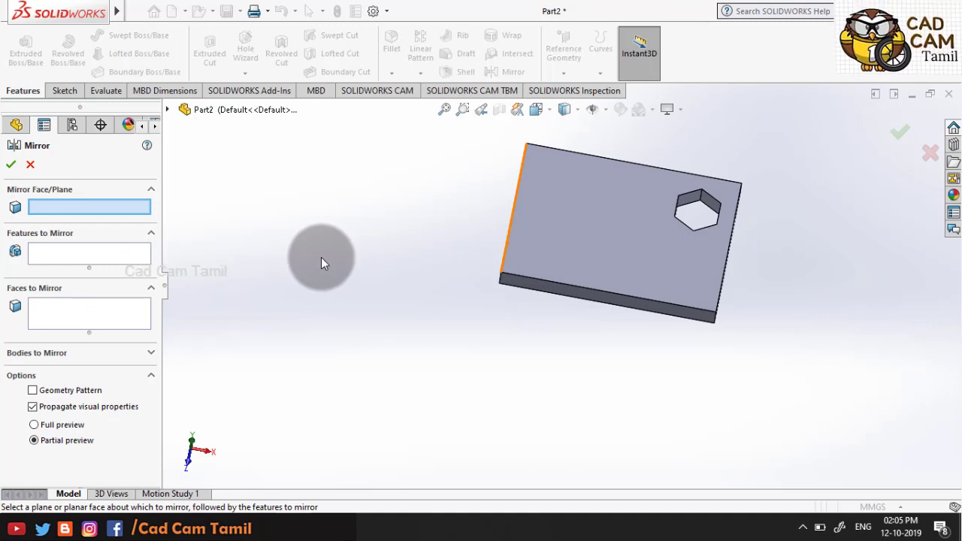
mouse_move(411, 228)
middle_mouse_down()
mouse_move(429, 162)
mouse_move(438, 232)
middle_mouse_up()
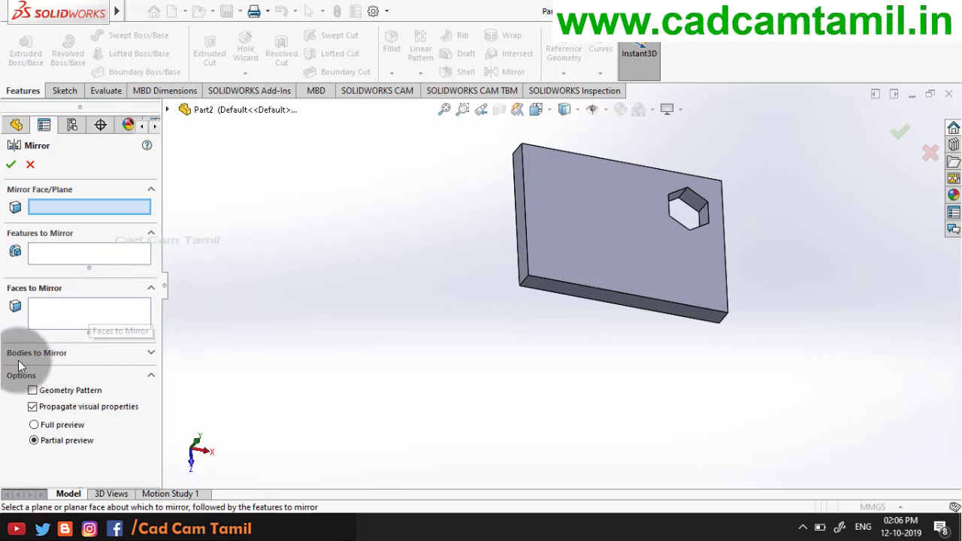
left_click(93, 355)
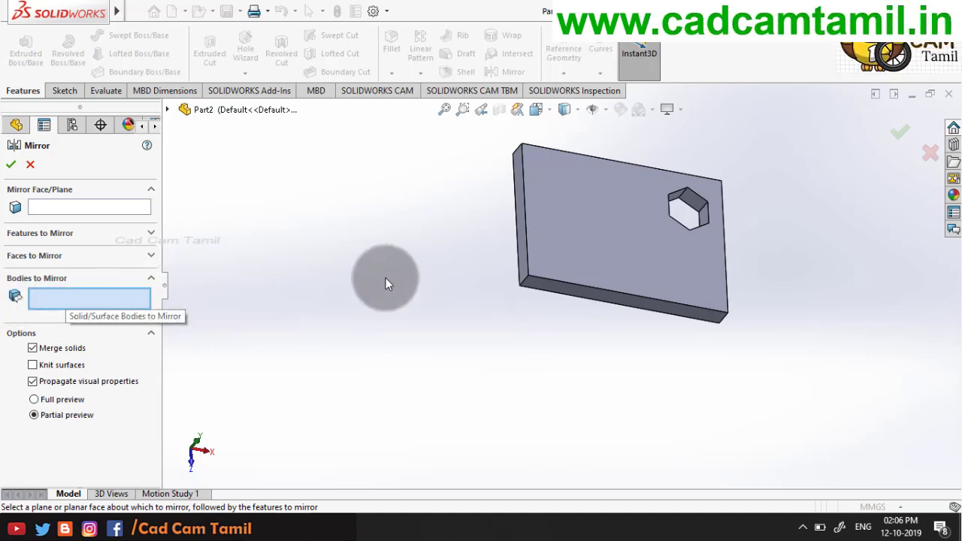
left_click(64, 208)
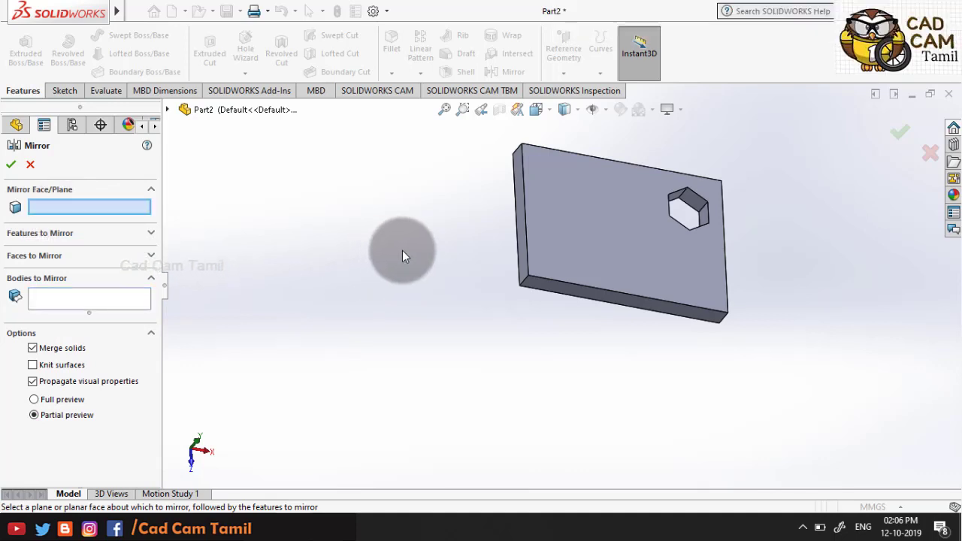
left_click(517, 237)
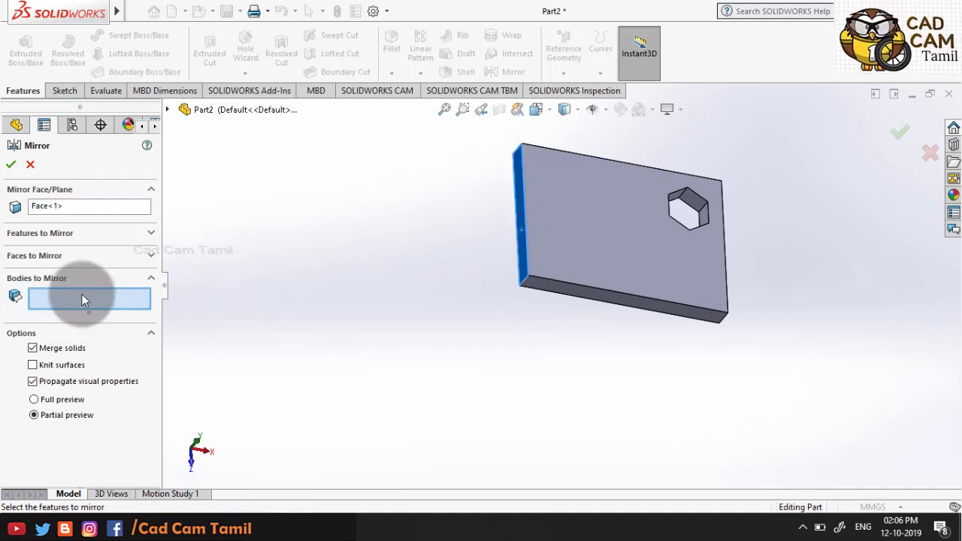
left_click(602, 259)
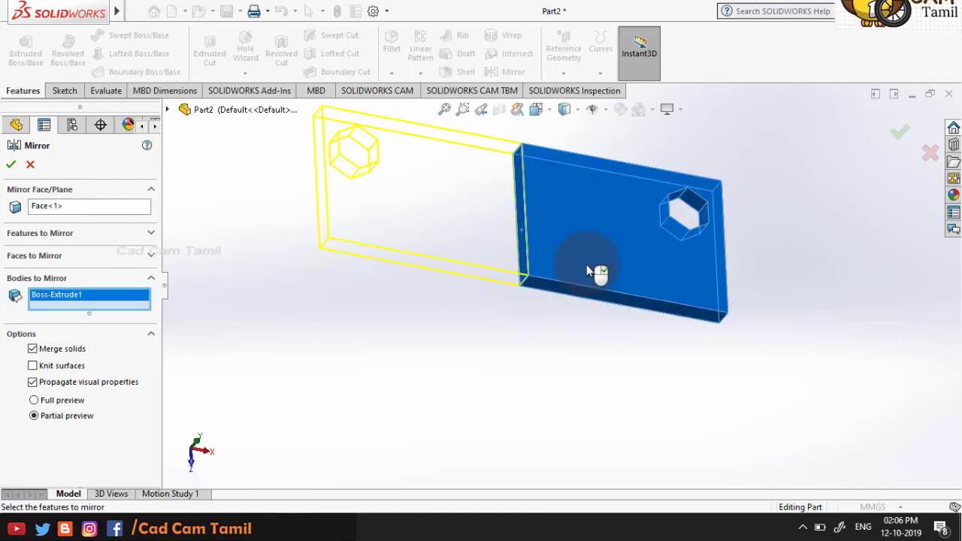
middle_click_drag(537, 335, 693, 226)
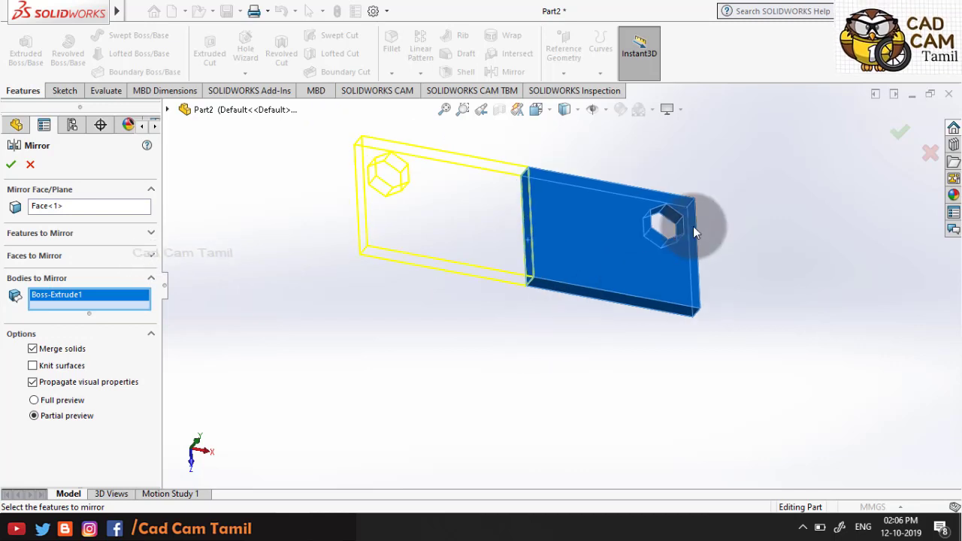
left_click(900, 133)
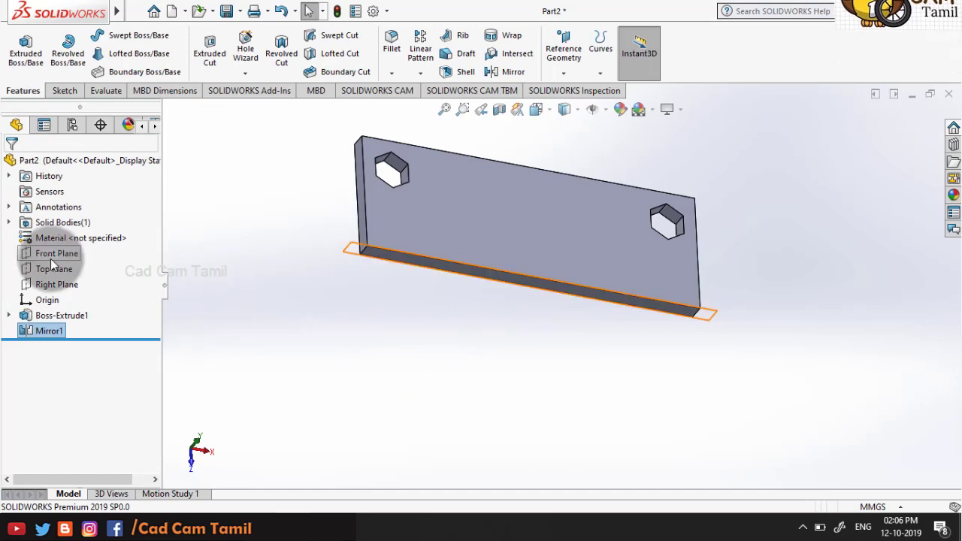
- Mirror the Mirror1 body across the plate's bottom face to create Mirror2 with four corner holes
left_click(503, 75)
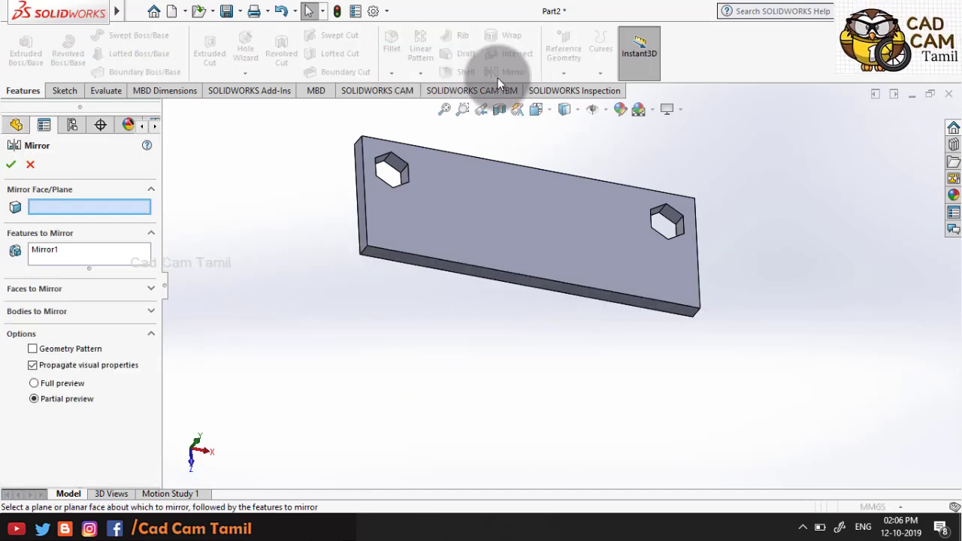
left_click(489, 275)
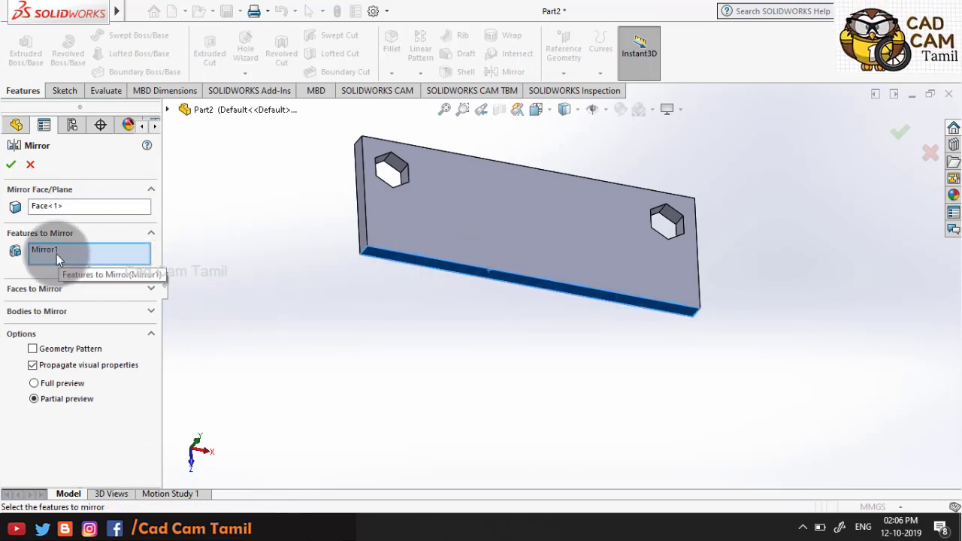
left_click(56, 254)
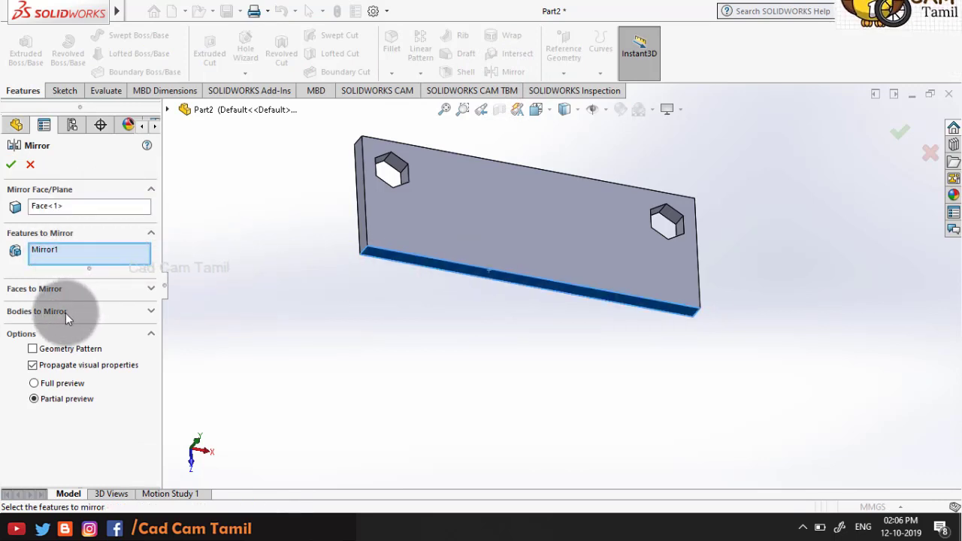
left_click(71, 310)
left_click(561, 200)
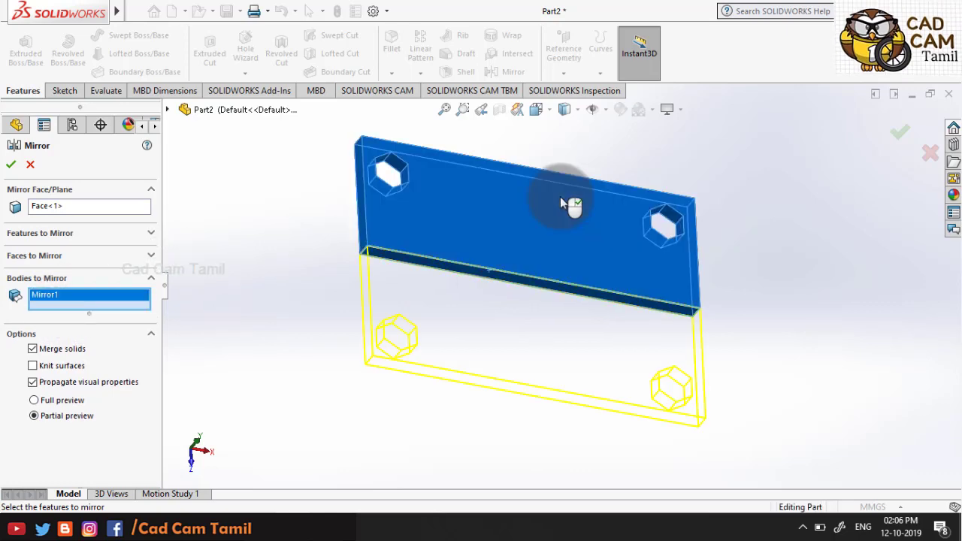
left_click(907, 141)
mouse_move(798, 260)
middle_mouse_down()
mouse_move(632, 184)
mouse_move(726, 288)
mouse_move(654, 228)
mouse_move(651, 242)
middle_mouse_up()
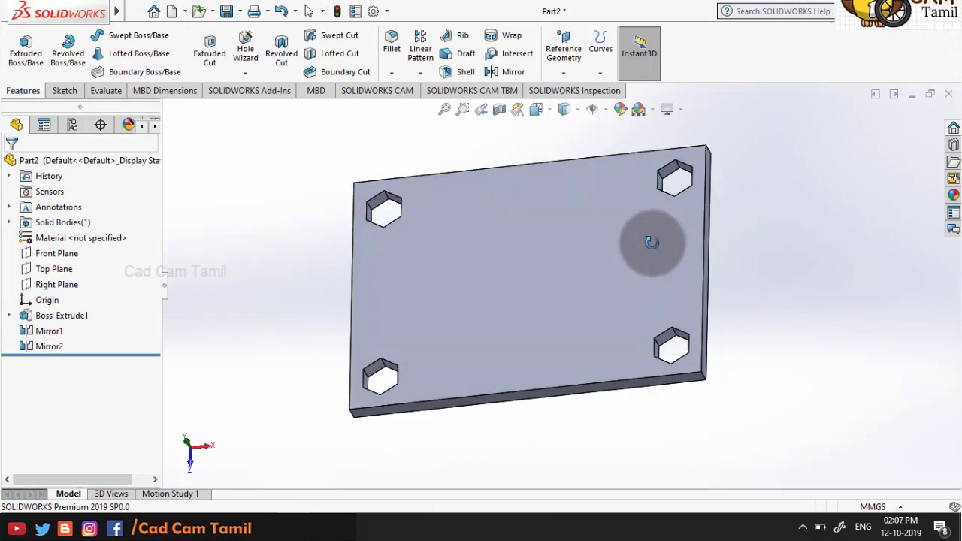
left_click(9, 315)
- Edit Sketch1 under Boss-Extrude1 and view it face-on
left_click(72, 331)
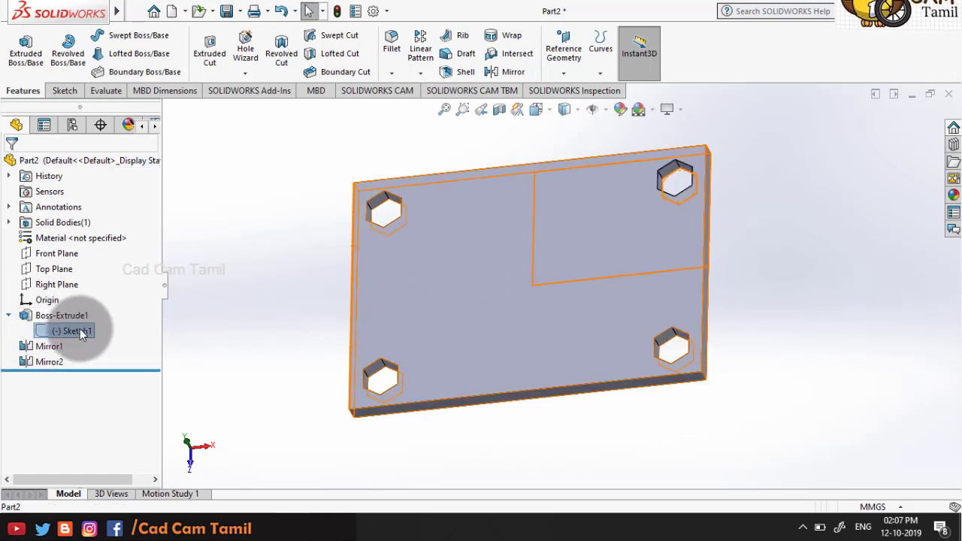
left_click(83, 334)
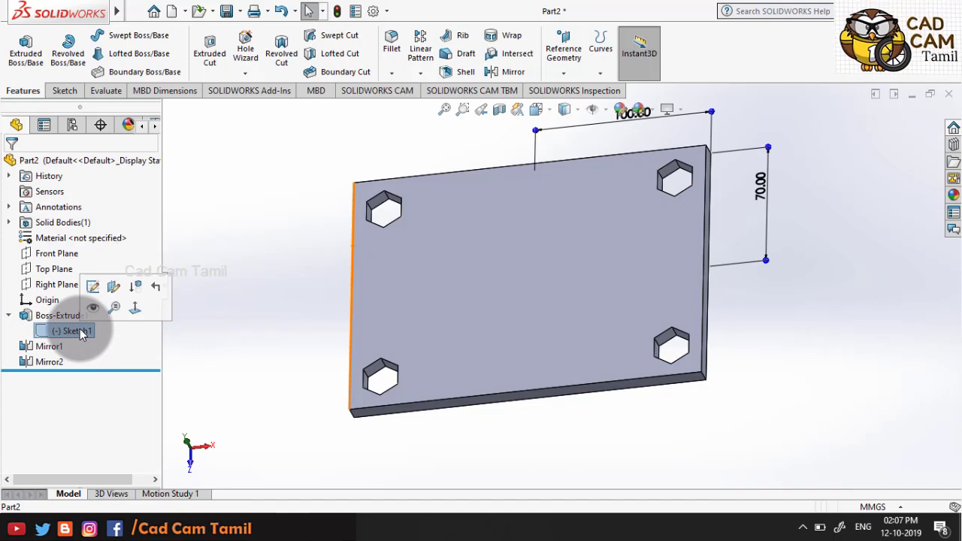
left_click(92, 286)
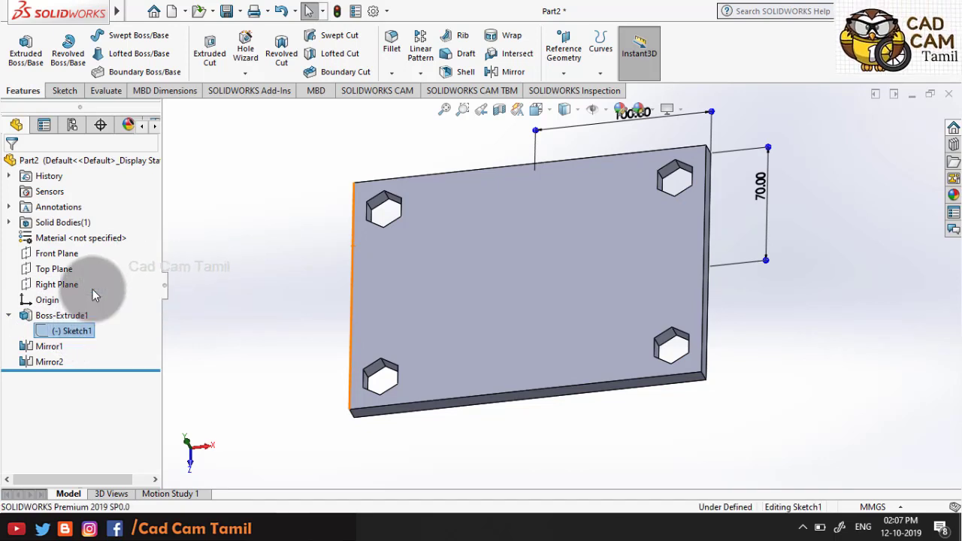
key("ctrl+8")
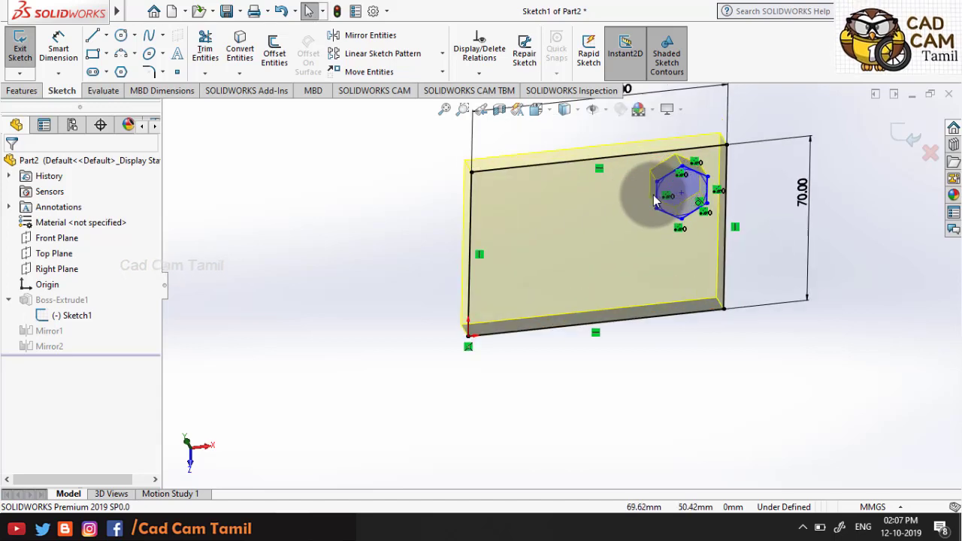
- Add a straight slot near the plate's top edge and exit the sketch
left_click(92, 53)
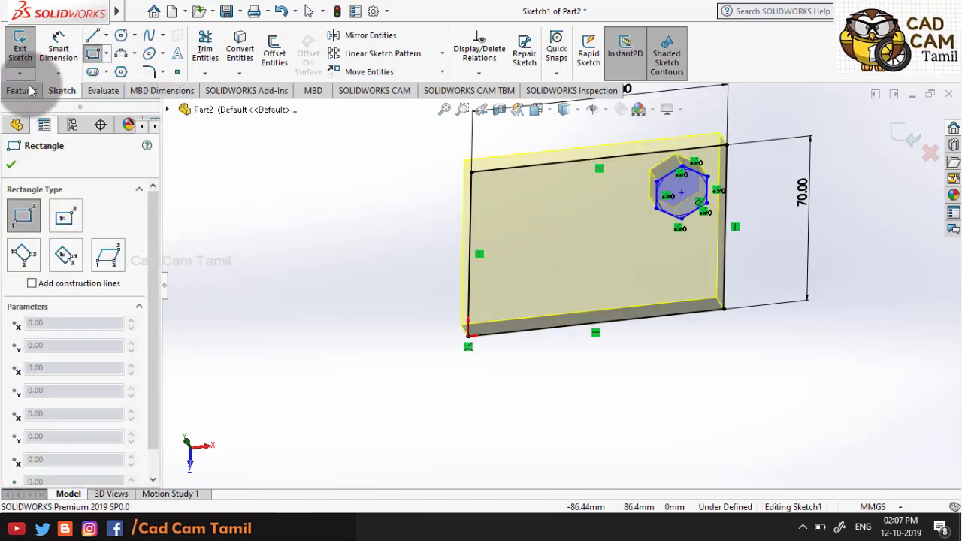
left_click(92, 53)
key("Return")
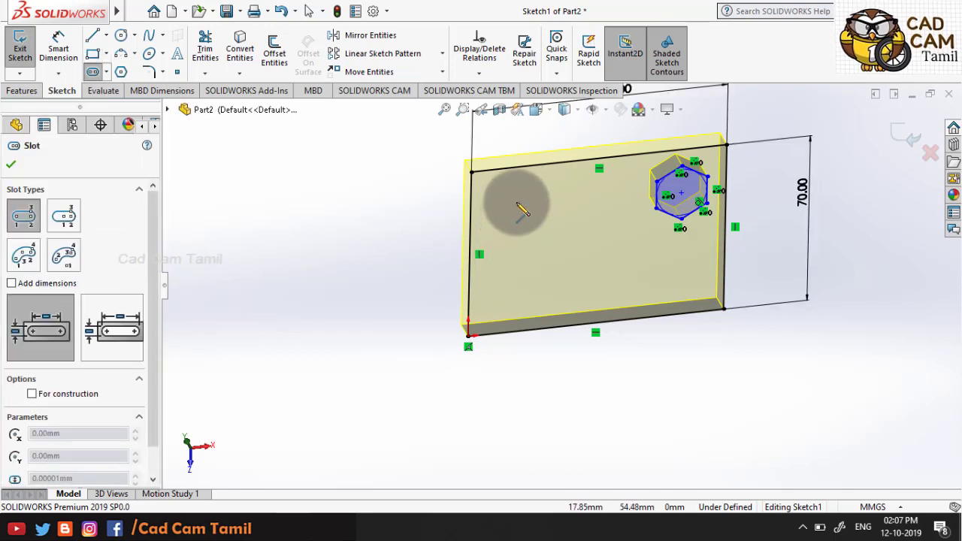
left_click(517, 202)
left_click(551, 199)
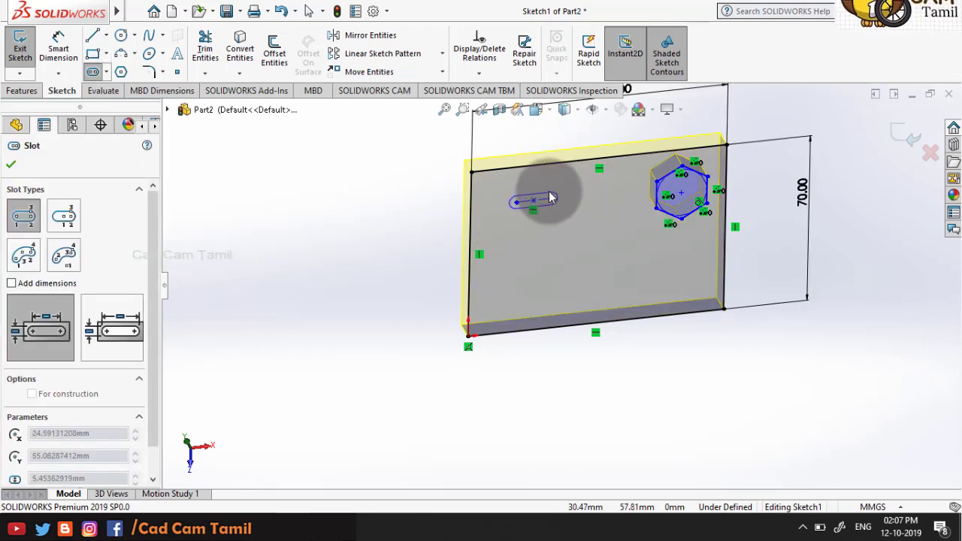
left_click(554, 202)
left_click(915, 141)
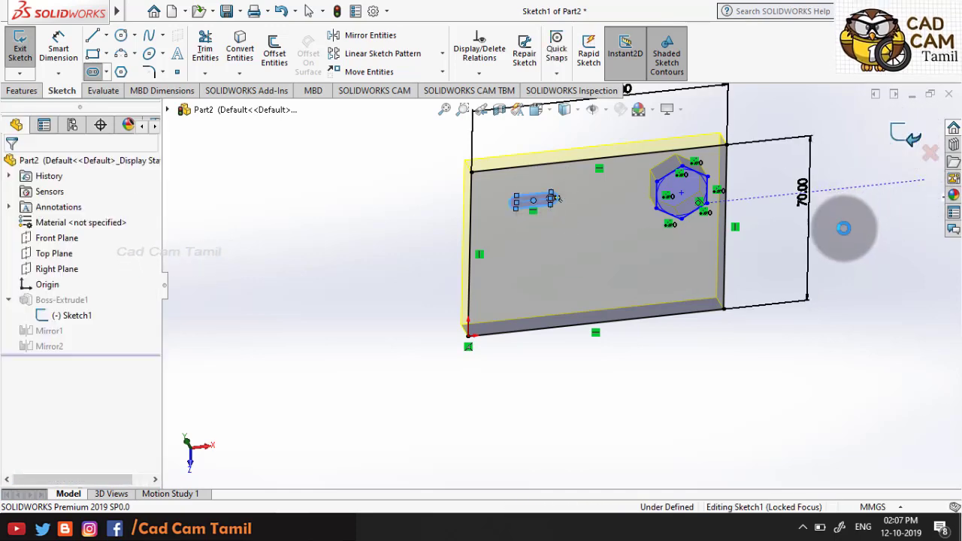
mouse_move(678, 261)
middle_mouse_down()
mouse_move(633, 236)
mouse_move(654, 316)
middle_mouse_up()
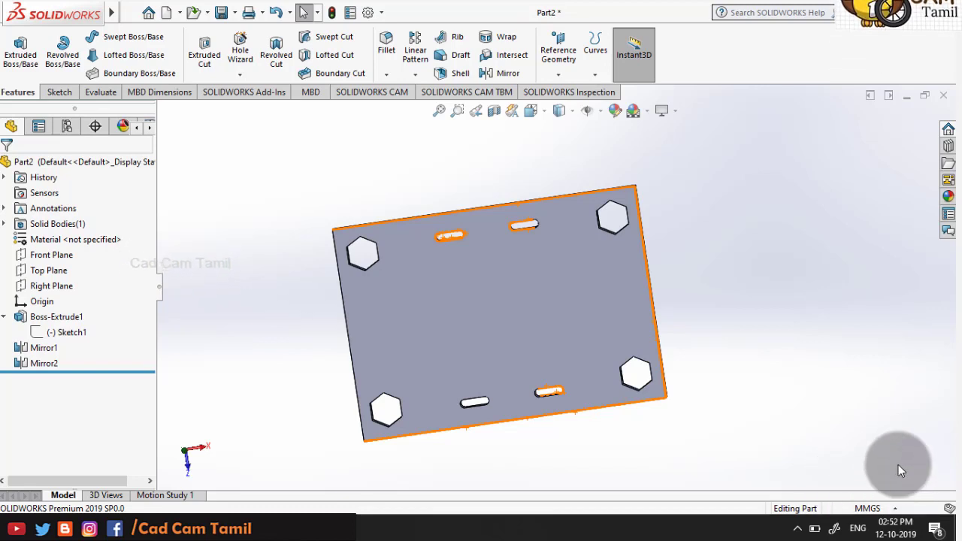
- Sketch a circle of about 14.89 mm radius right of centre on the plate's top face
middle_click_drag(726, 328, 719, 221)
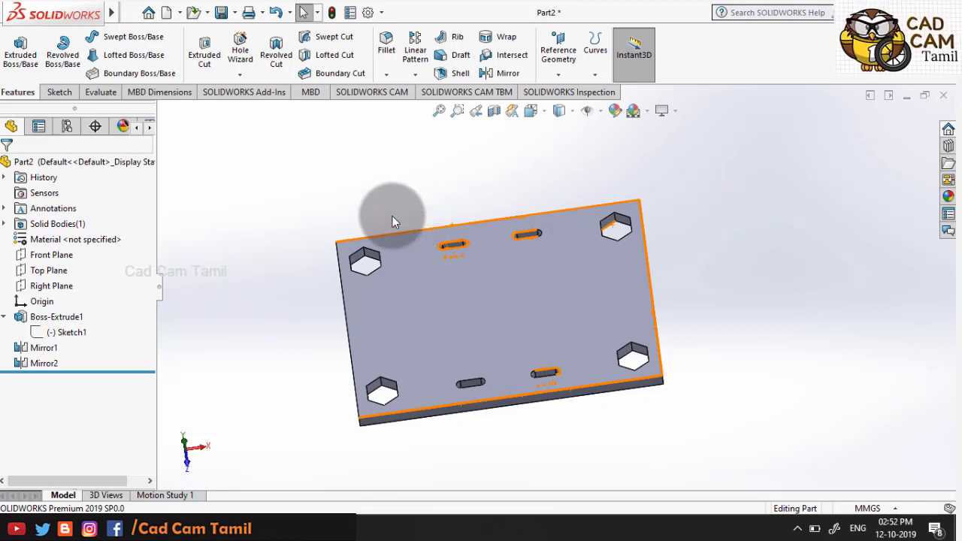
left_click(517, 287)
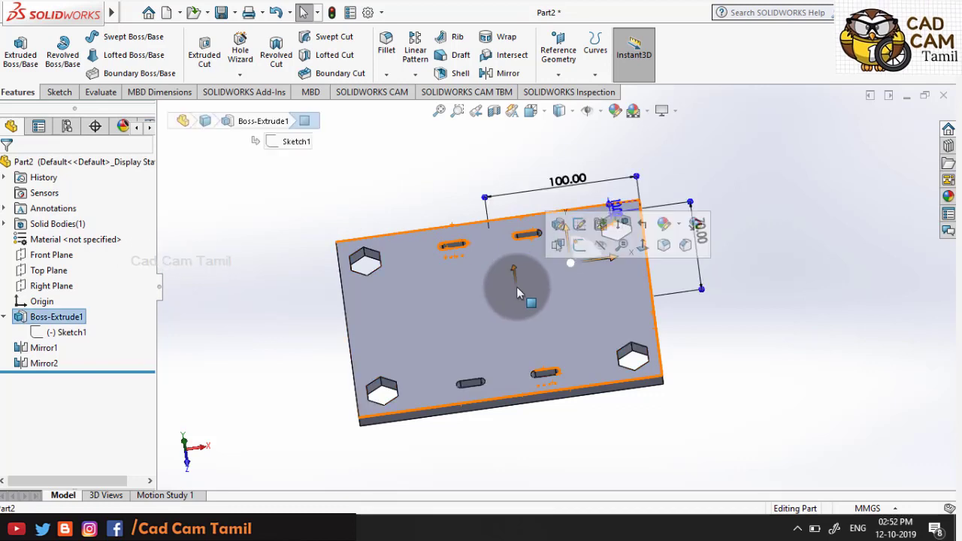
left_click(579, 244)
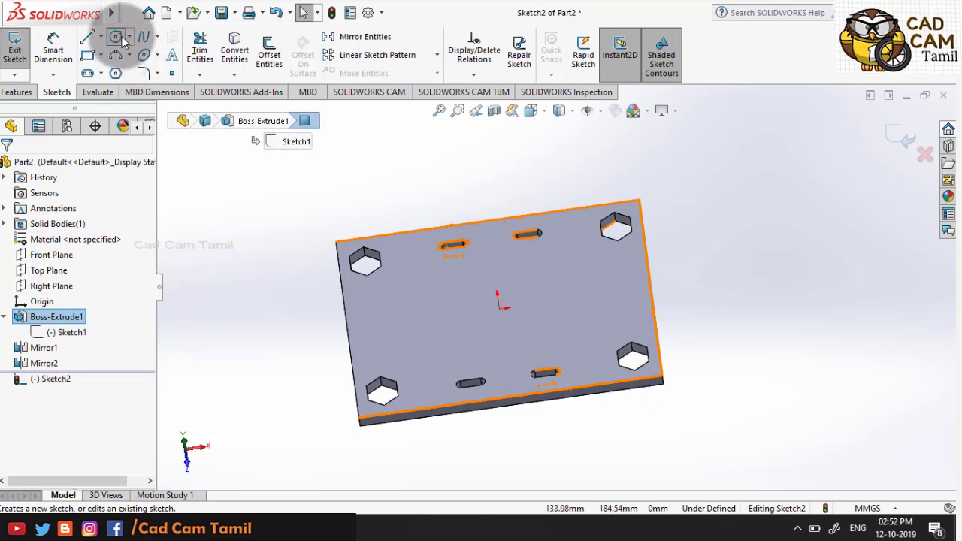
left_click(120, 39)
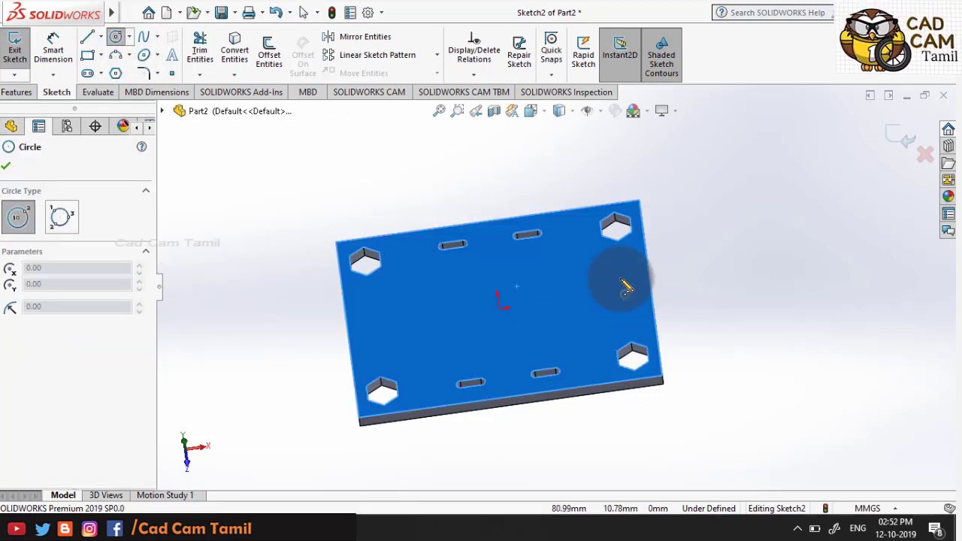
left_click(605, 294)
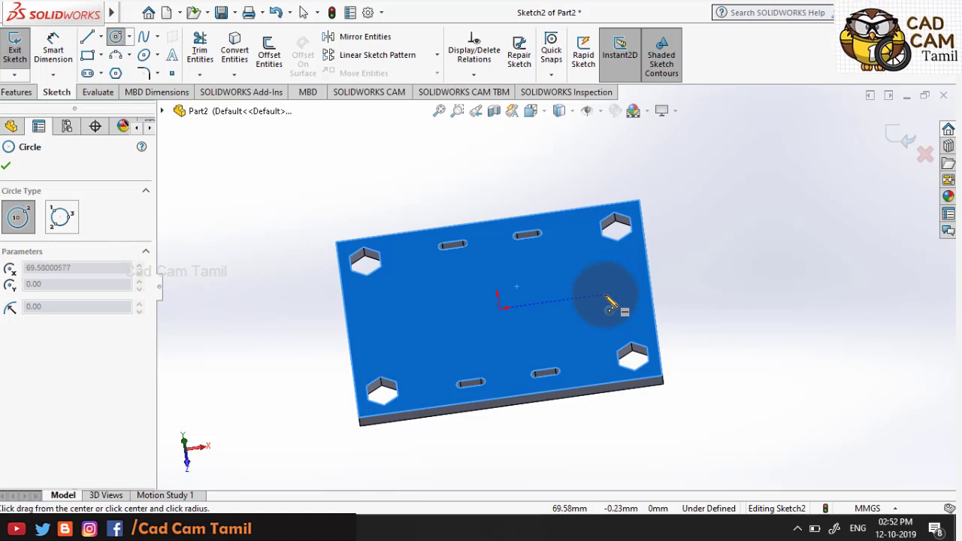
left_click(593, 314)
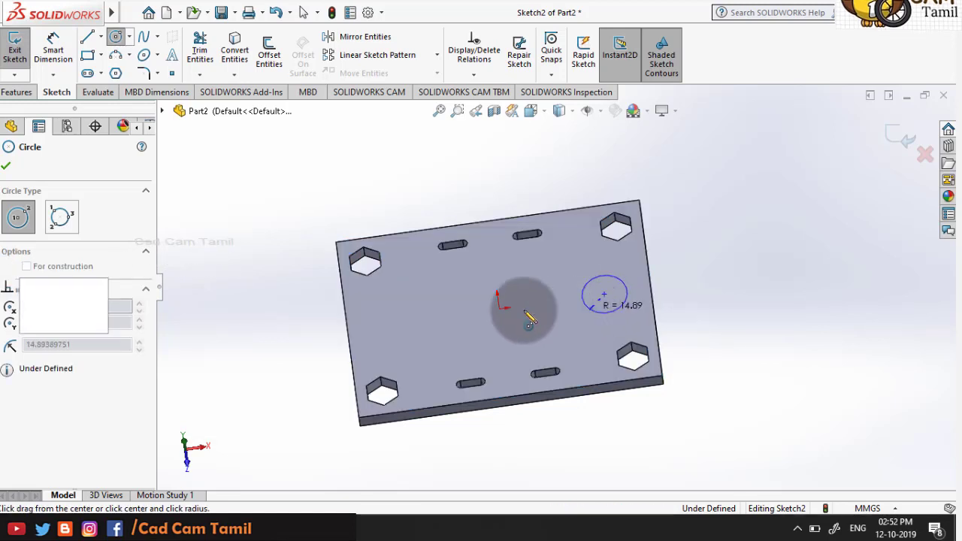
left_click(10, 164)
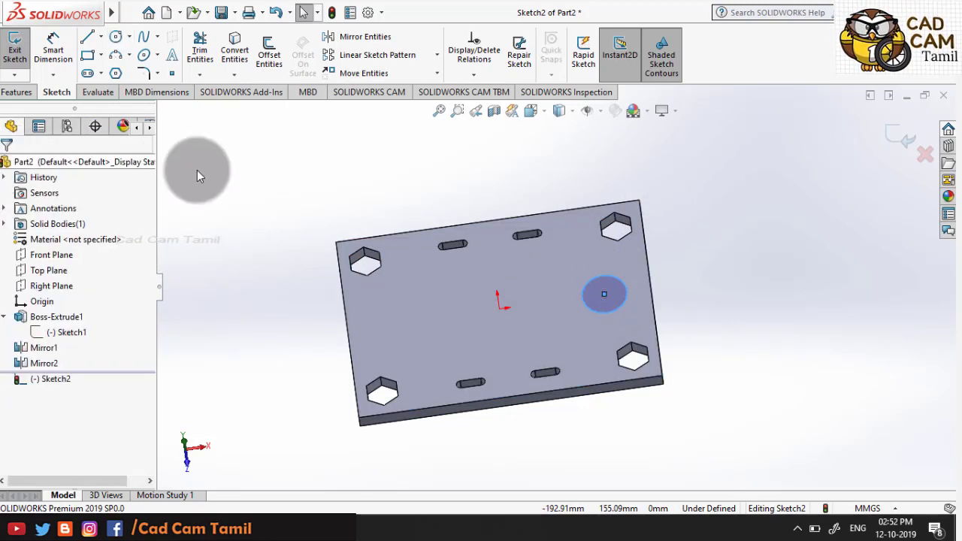
left_click(904, 148)
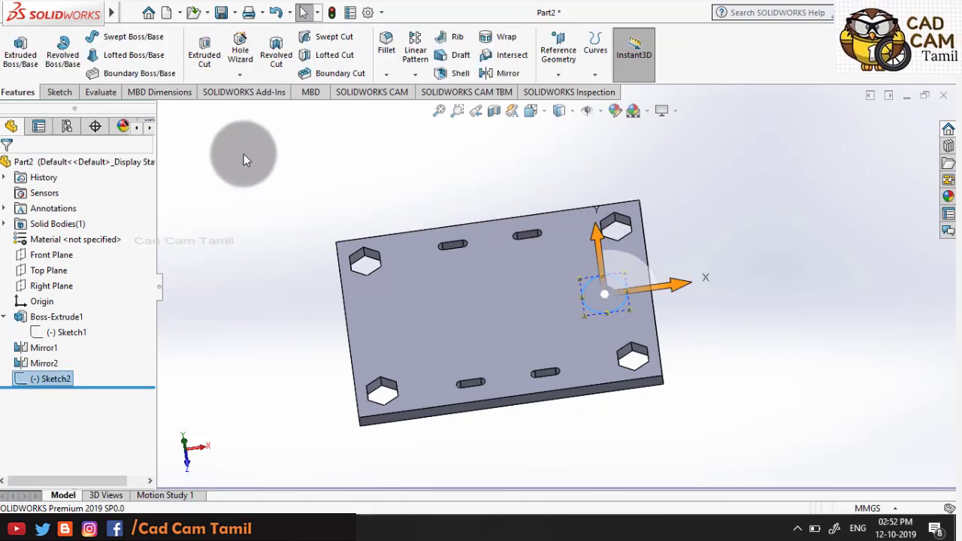
- Cut-extrude Sketch2's circle 64 mm deep to make a round hole through the plate
left_click(204, 60)
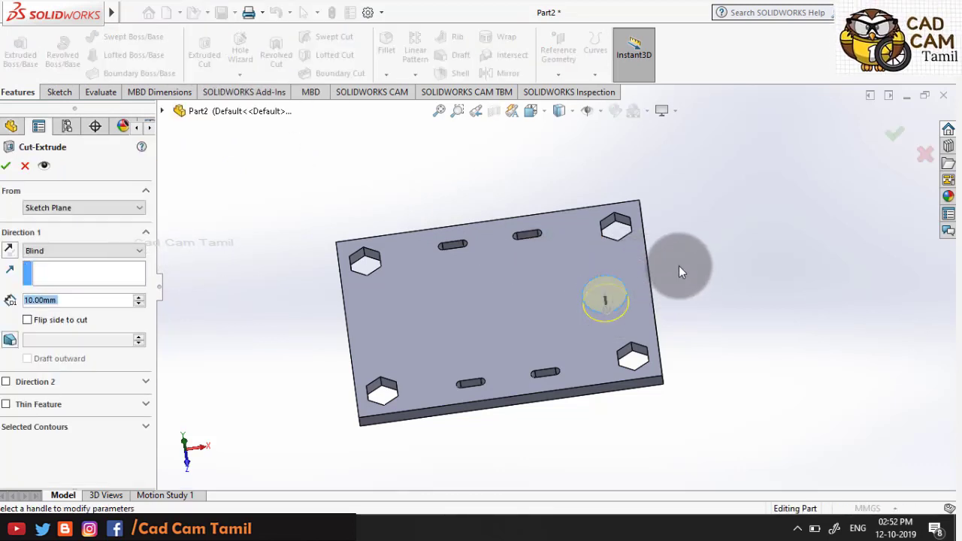
middle_click_drag(679, 266, 638, 181)
left_click_drag(588, 298, 678, 326)
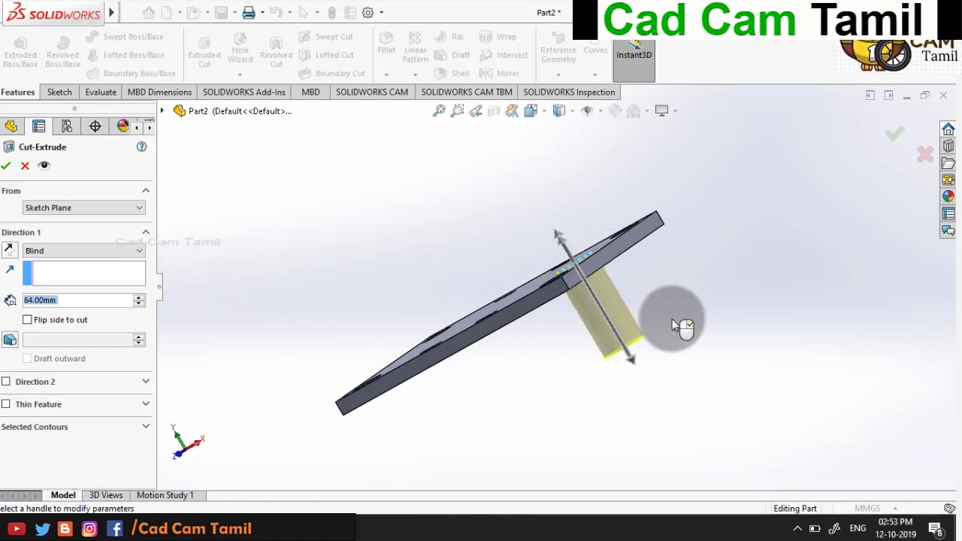
left_click(894, 133)
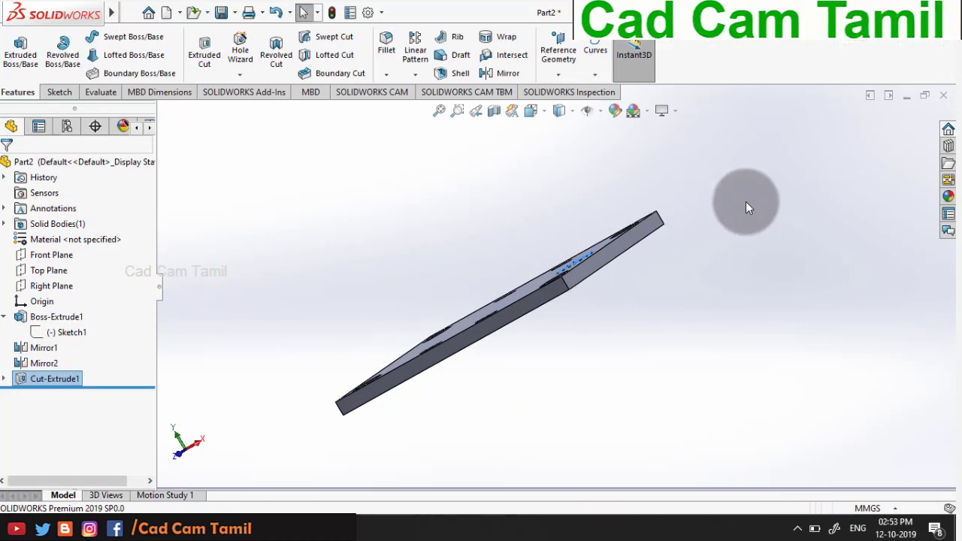
mouse_move(747, 208)
middle_mouse_down()
mouse_move(593, 225)
mouse_move(620, 262)
mouse_move(419, 290)
mouse_move(369, 210)
mouse_move(383, 256)
middle_mouse_up()
left_click(604, 273)
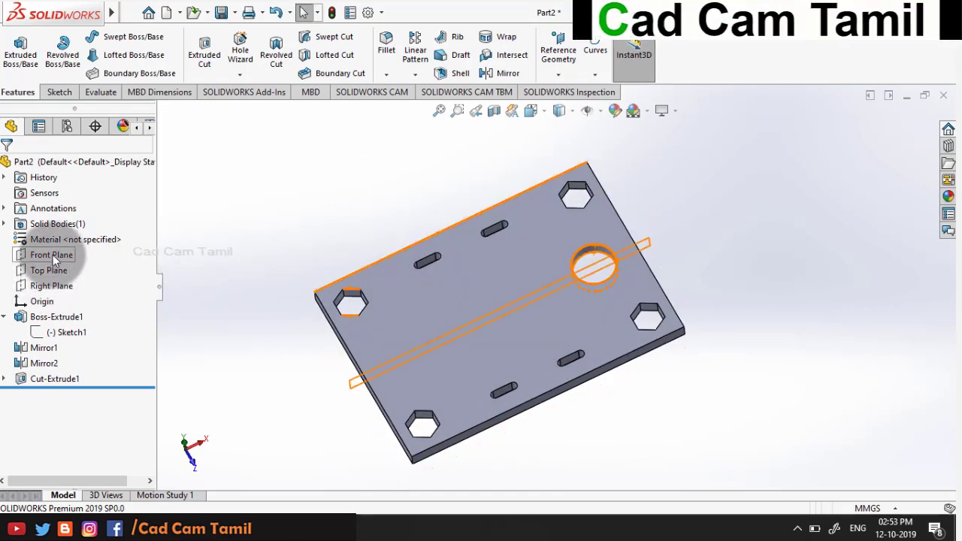
- Select Right Plane and a plate face, close Reference Geometry unused, and launch Mirror
left_click(59, 291)
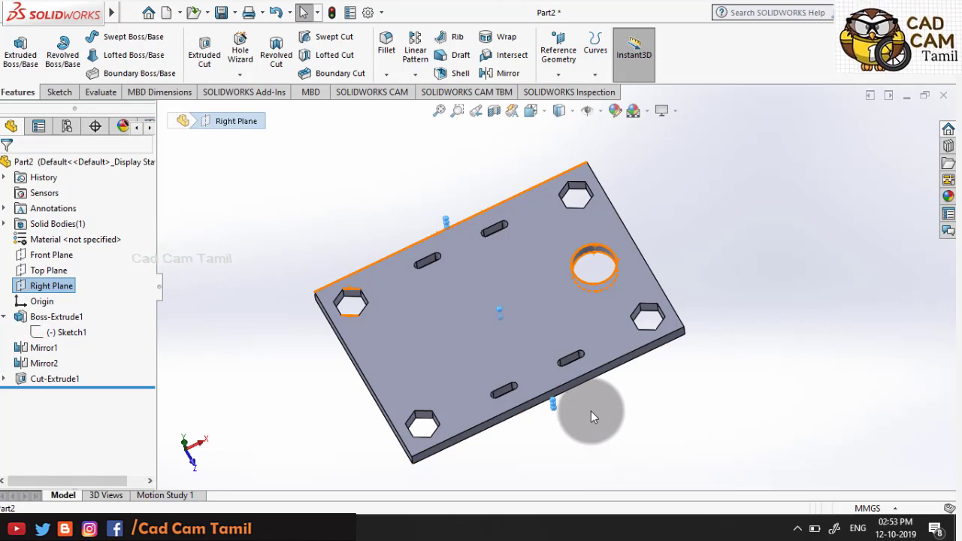
left_click(653, 363)
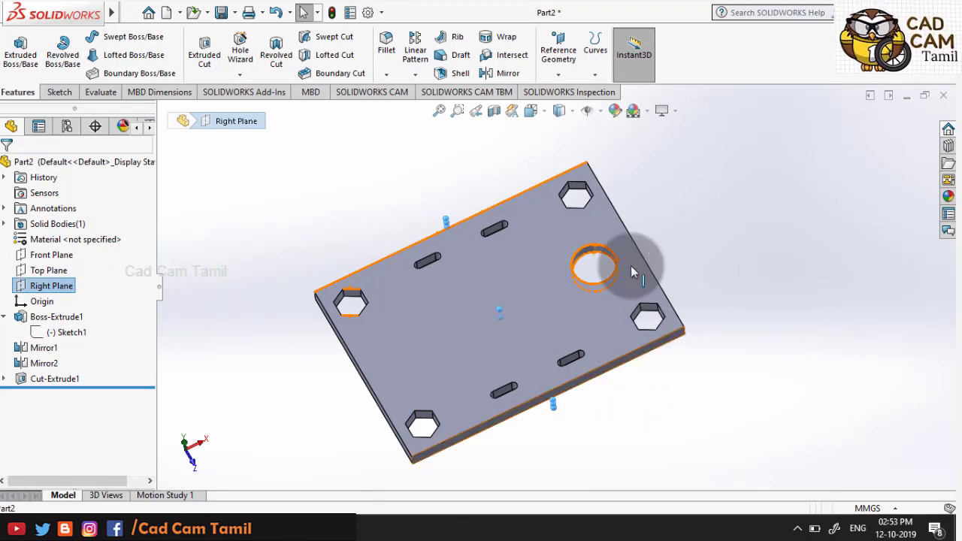
left_click(565, 79)
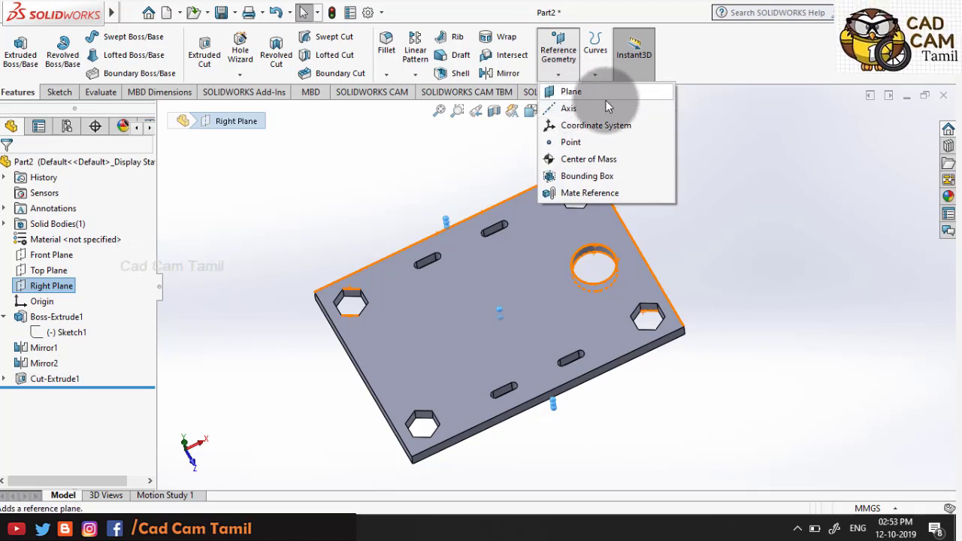
left_click(737, 302)
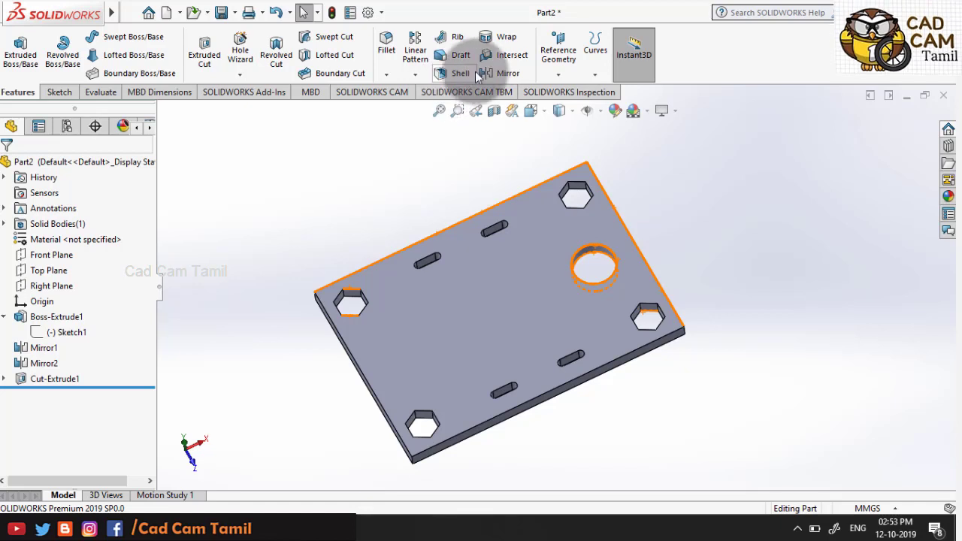
left_click(502, 73)
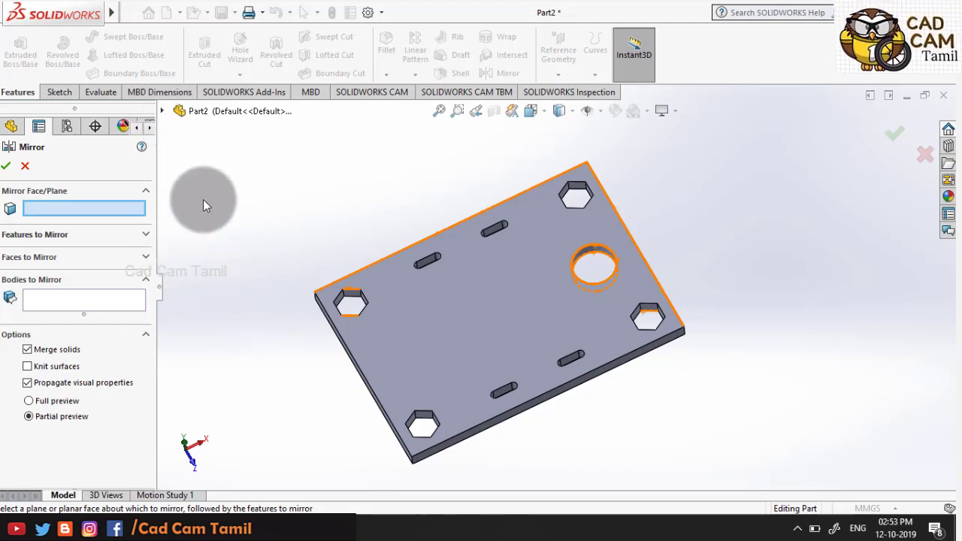
- Mirror Cut-Extrude1 across the Right Plane as Mirror3, then orbit to inspect the new hole
left_click(163, 112)
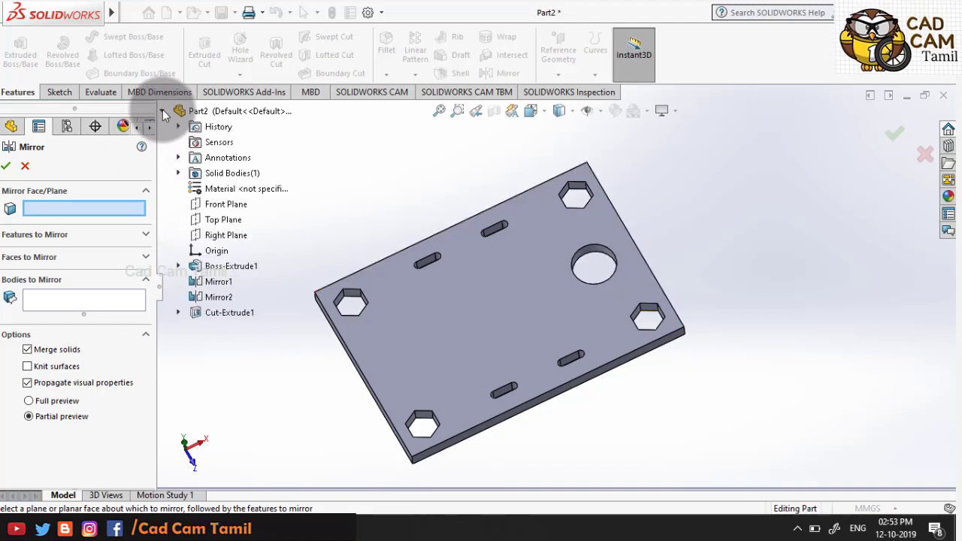
left_click(223, 236)
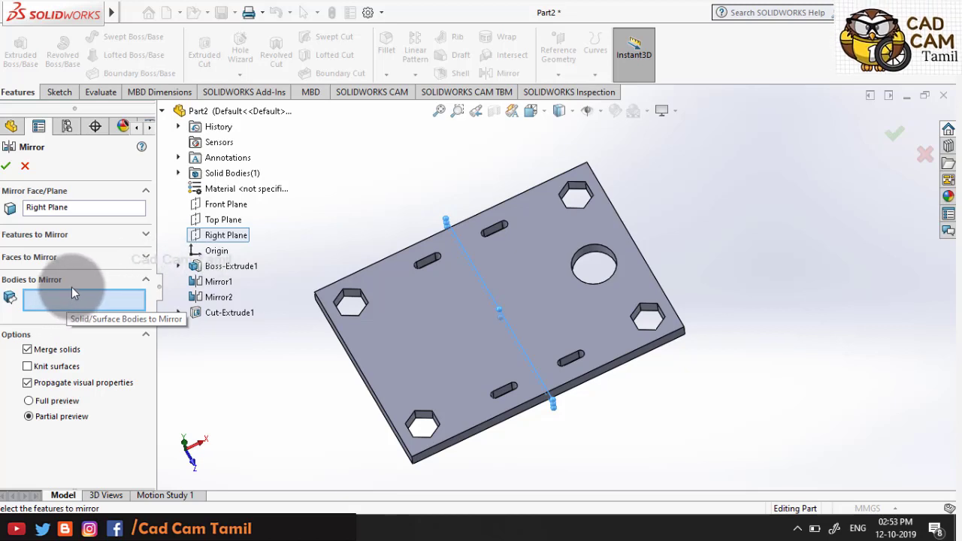
left_click(72, 259)
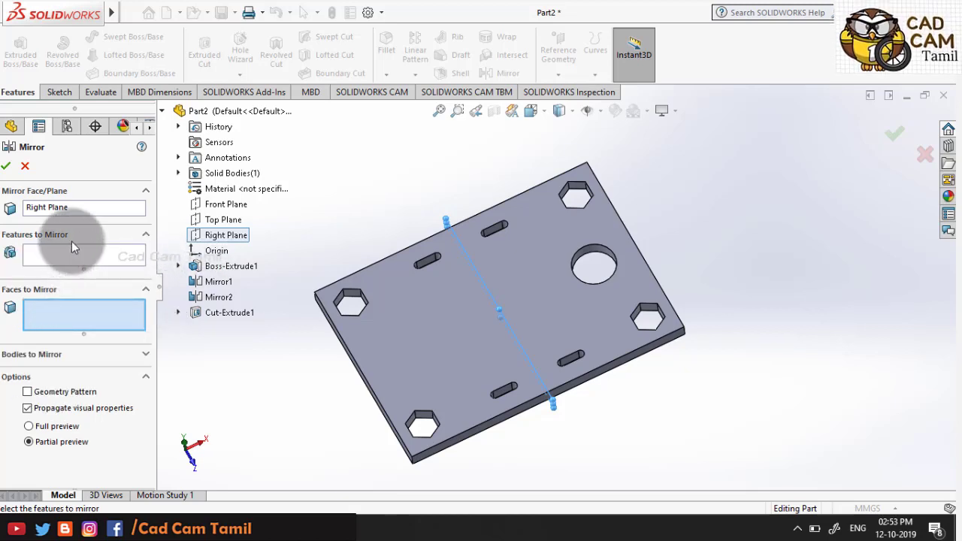
left_click(69, 254)
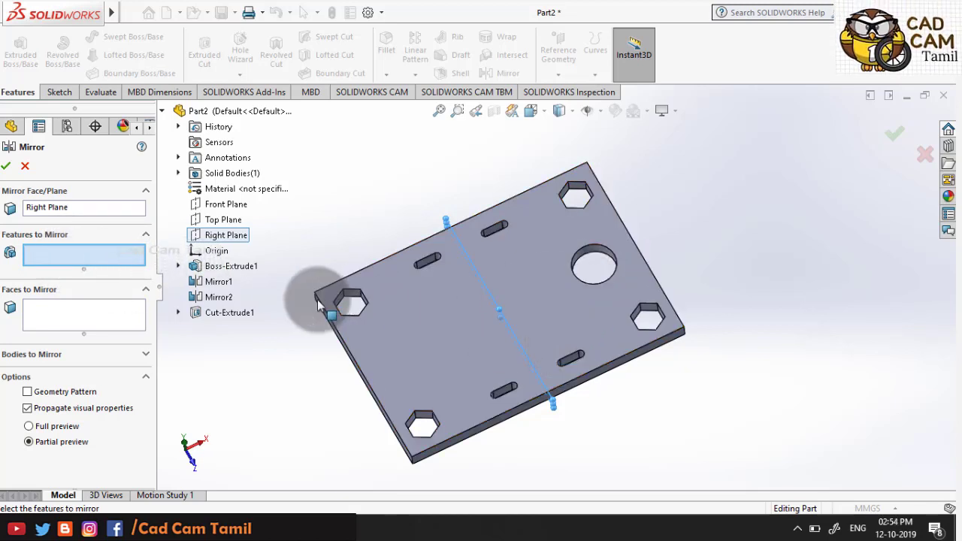
left_click(234, 313)
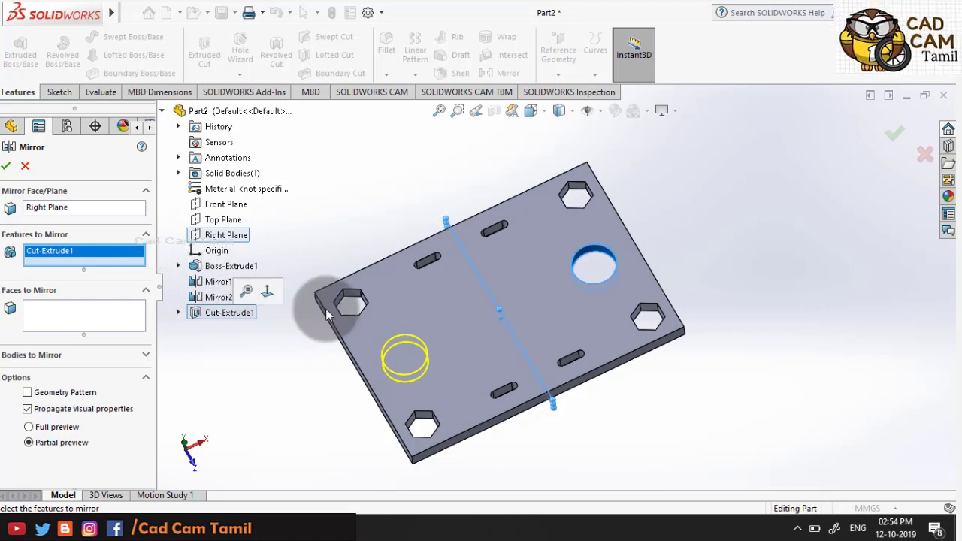
left_click(893, 134)
mouse_move(731, 242)
middle_mouse_down()
mouse_move(678, 329)
mouse_move(494, 264)
middle_mouse_up()
scroll(538, 298, "up", 3)
middle_click_drag(539, 299, 607, 243)
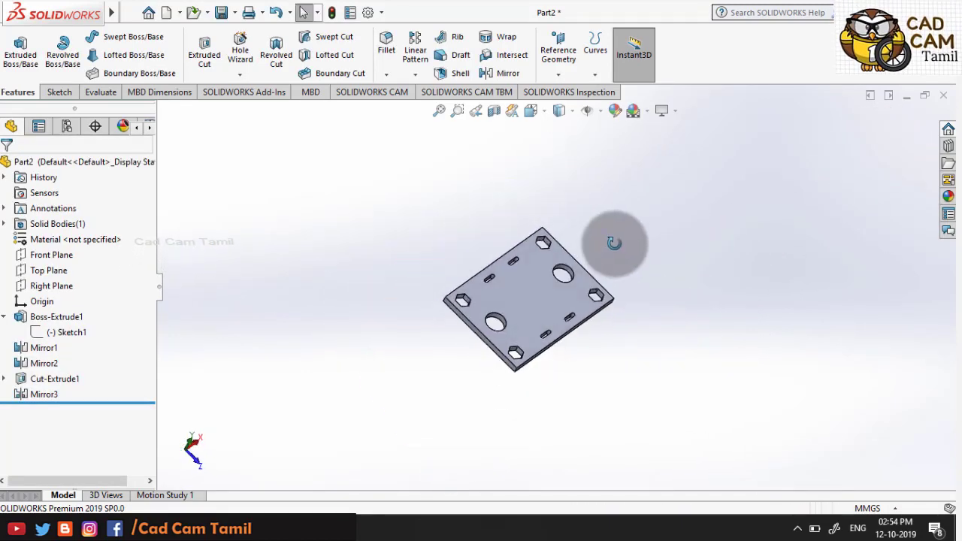
middle_click_drag(631, 348, 612, 339)
scroll(609, 340, "down", 3)
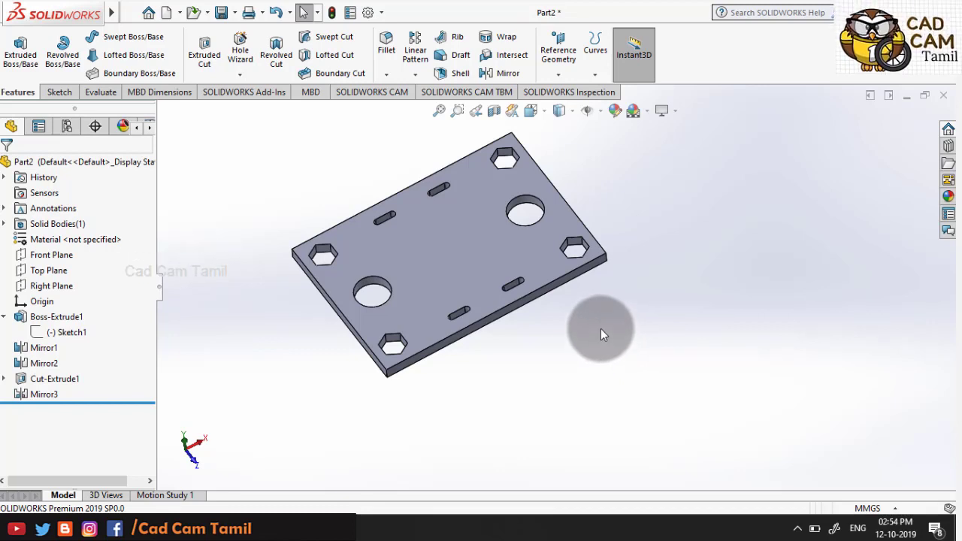
- Create reference plane Plane1 offset 50 mm from the plate's side face
left_click(563, 72)
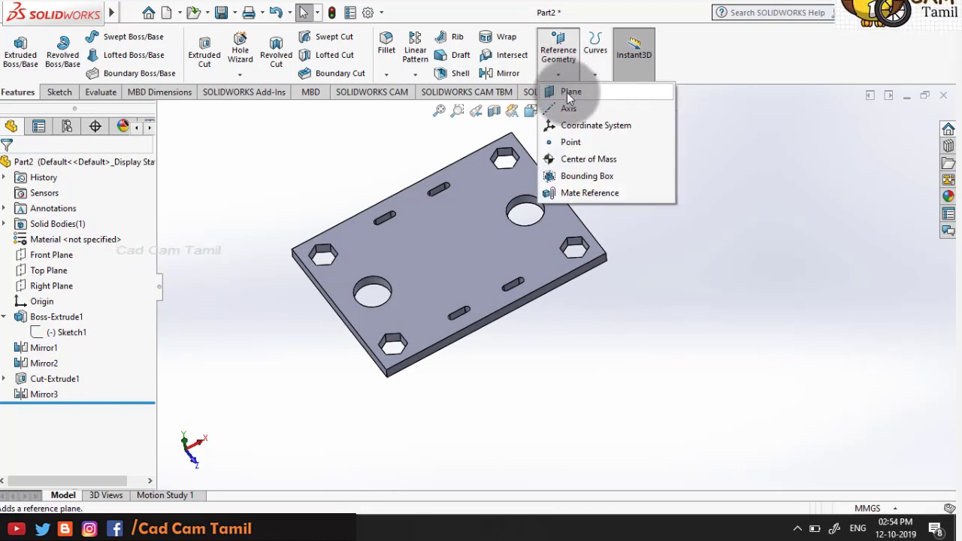
left_click(601, 93)
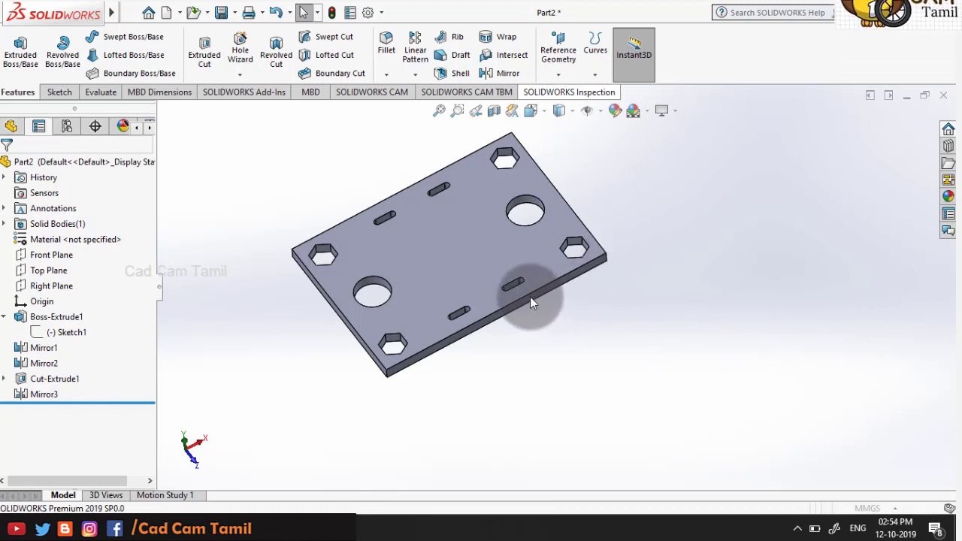
left_click(554, 58)
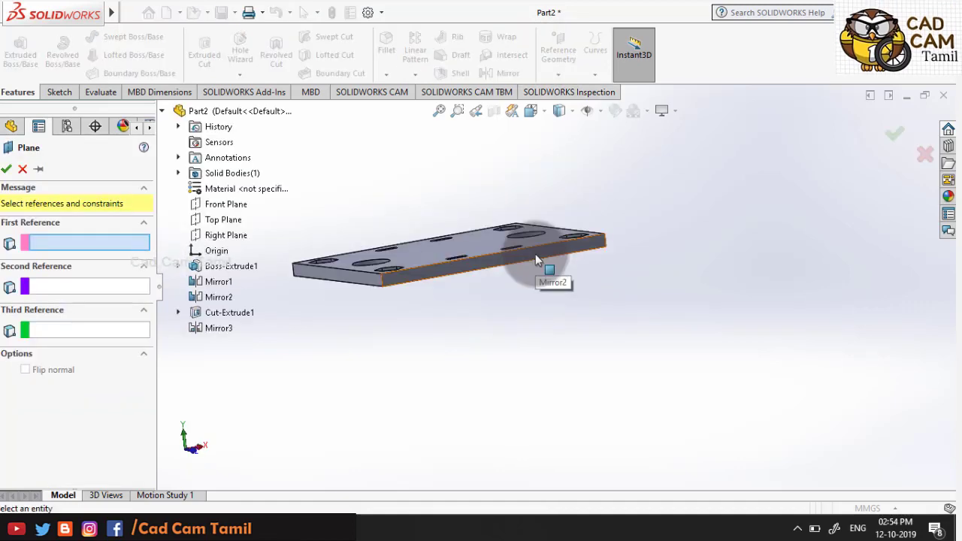
left_click(563, 226)
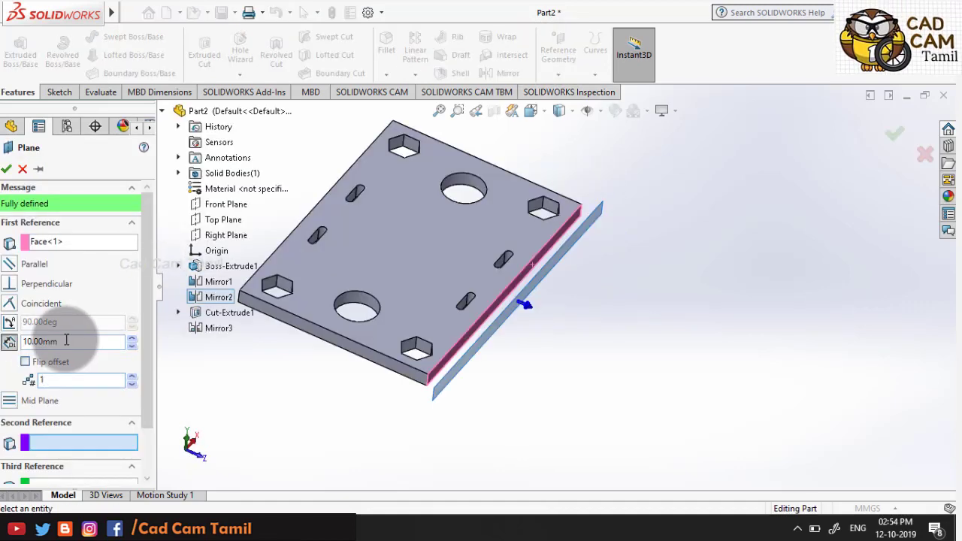
type("50")
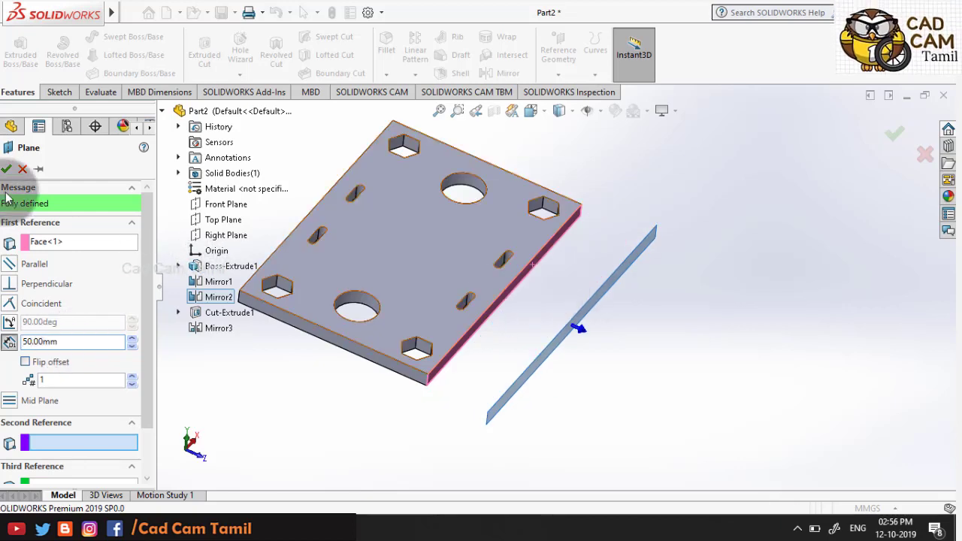
right_click(587, 282)
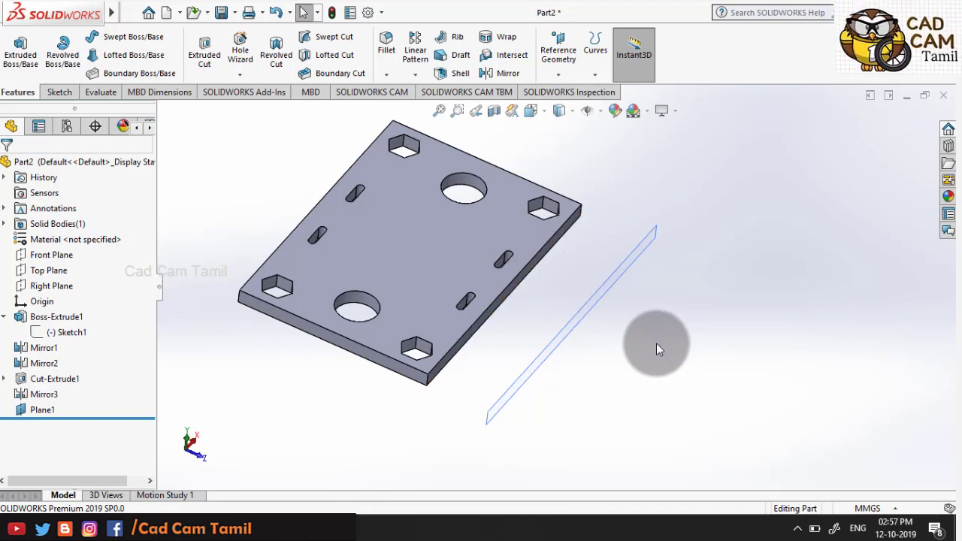
- Mirror the whole plate body across Plane1 as Mirror6, giving a second separate plate
left_click(485, 73)
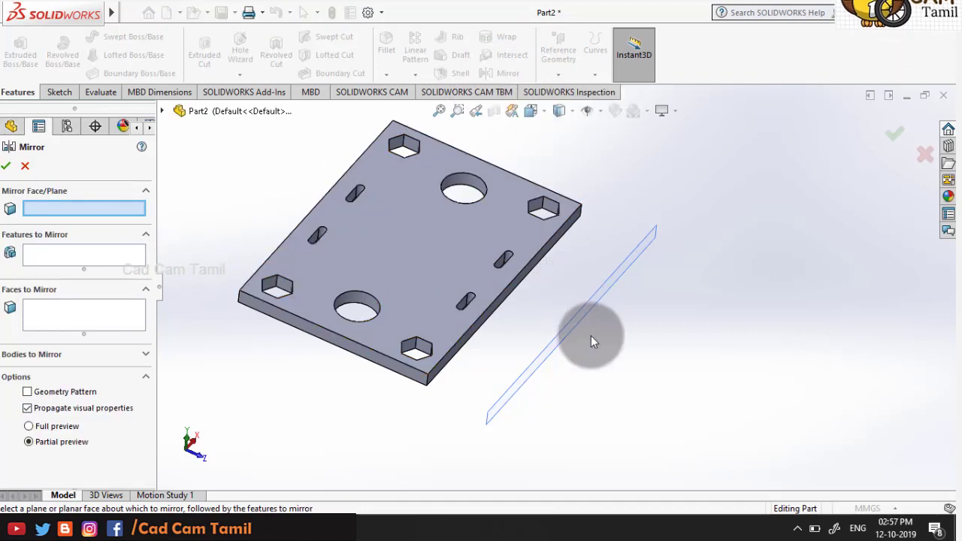
left_click(576, 320)
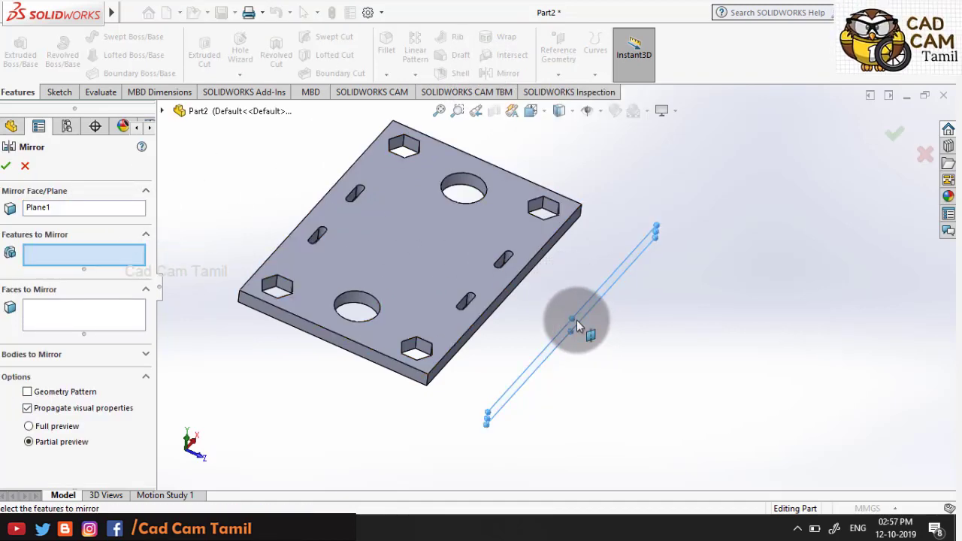
left_click(47, 354)
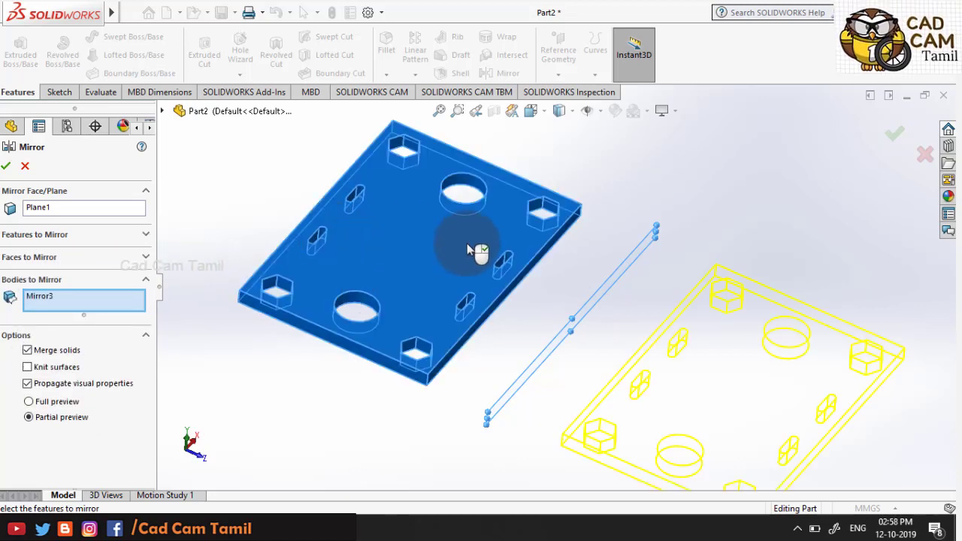
scroll(470, 197, "up", 2)
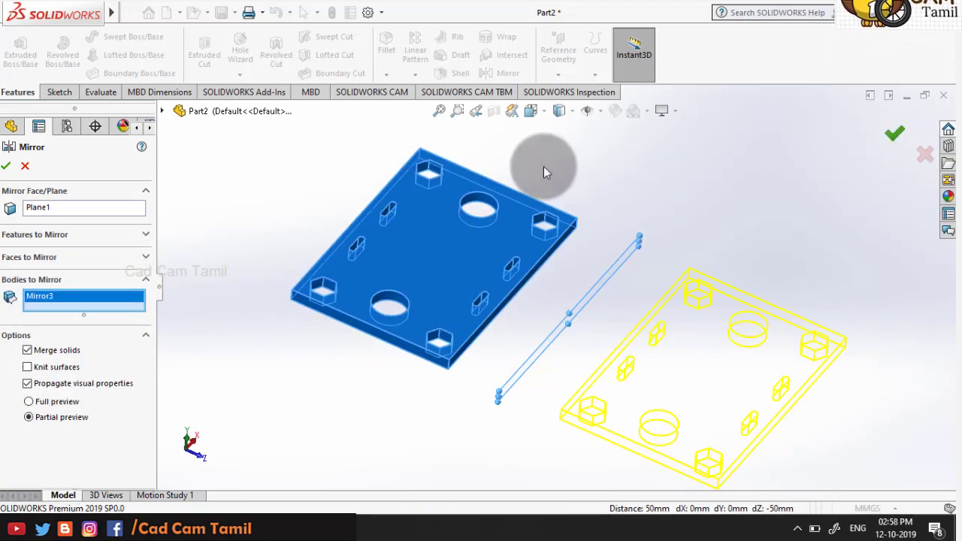
left_click(889, 135)
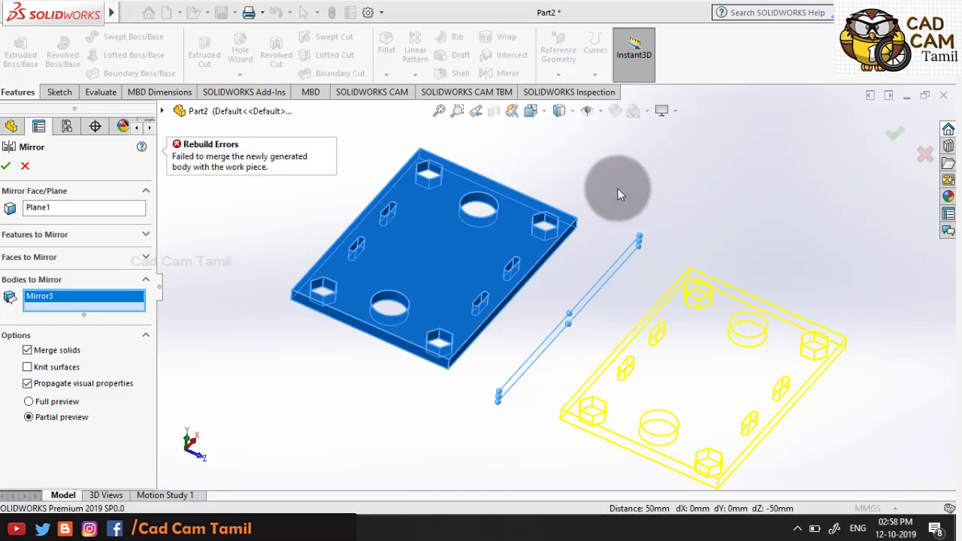
mouse_move(617, 194)
middle_mouse_down()
mouse_move(526, 354)
mouse_move(602, 354)
mouse_move(514, 429)
mouse_move(469, 393)
middle_mouse_up()
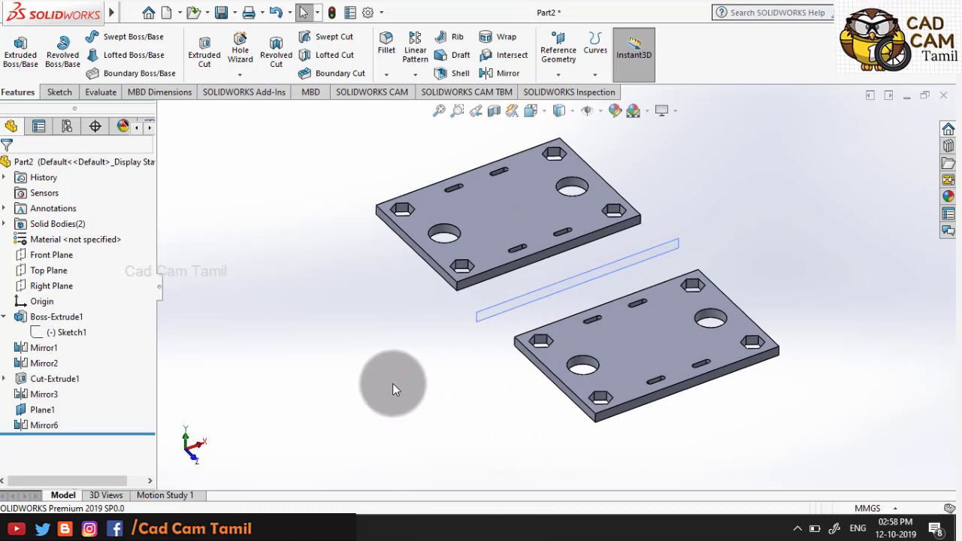
- Change Plane1's offset distance from 50 mm to 25 mm and view both plates
mouse_move(644, 268)
middle_mouse_down()
mouse_move(691, 215)
mouse_move(630, 330)
middle_mouse_up()
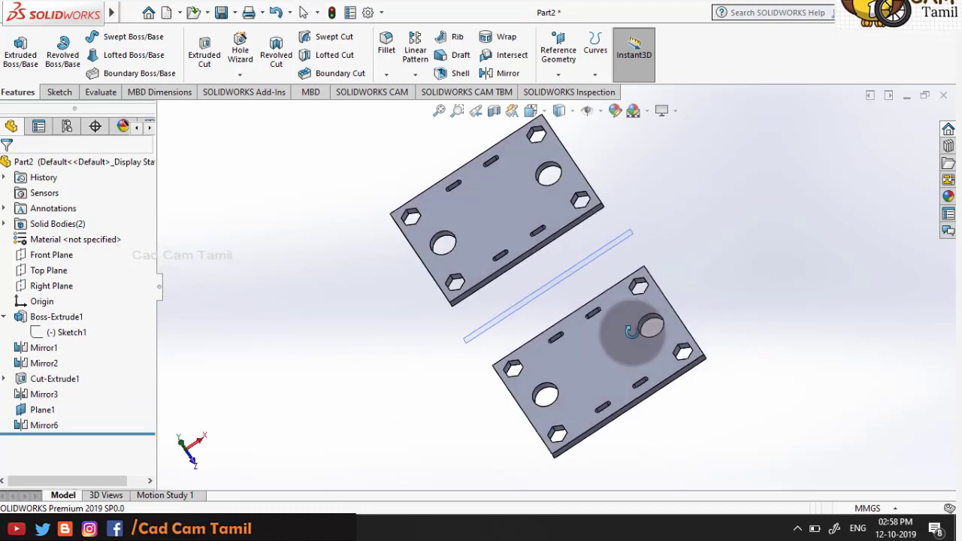
left_click(573, 277)
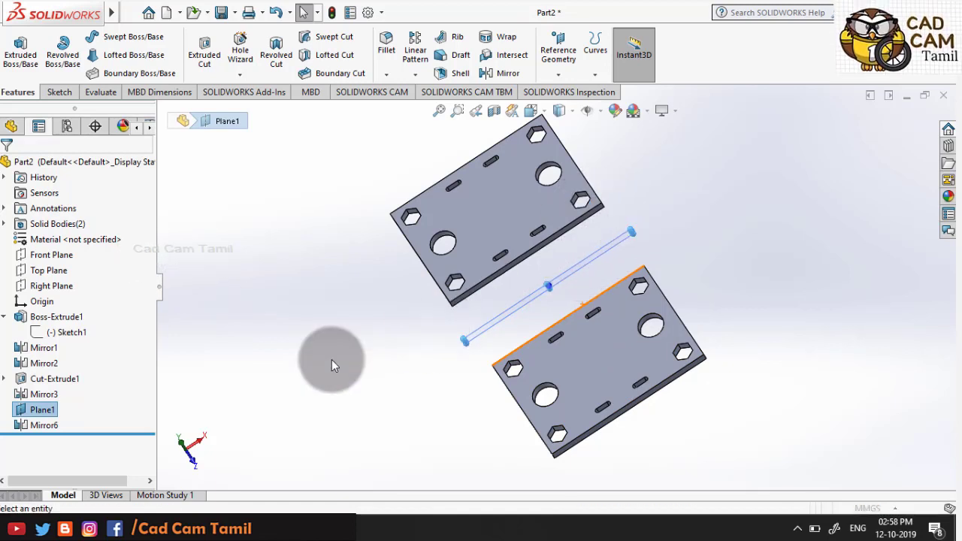
double_click(41, 341)
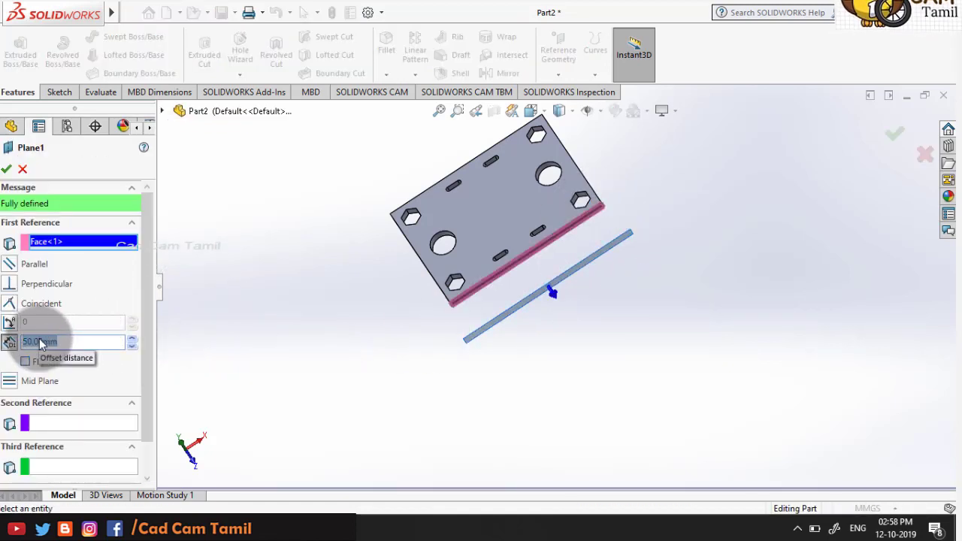
type("25")
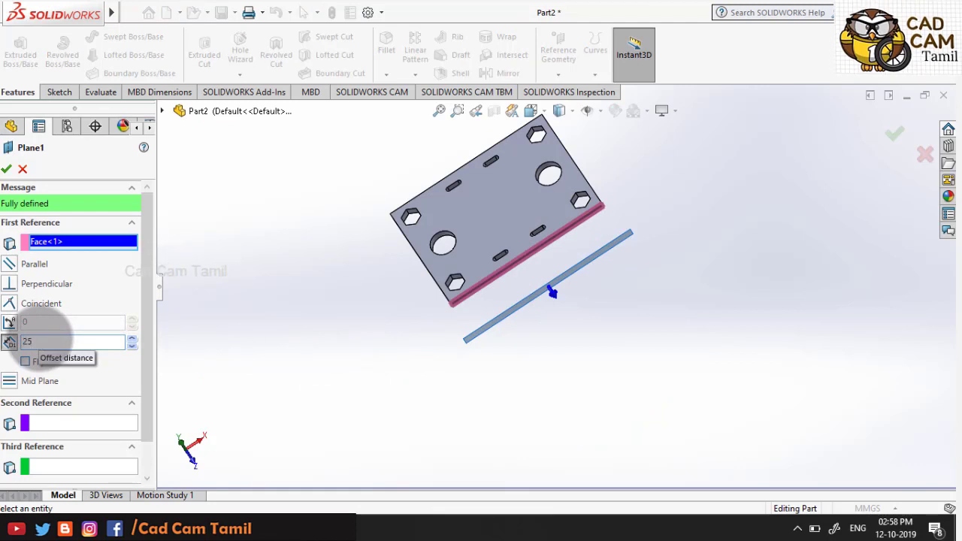
key("Return")
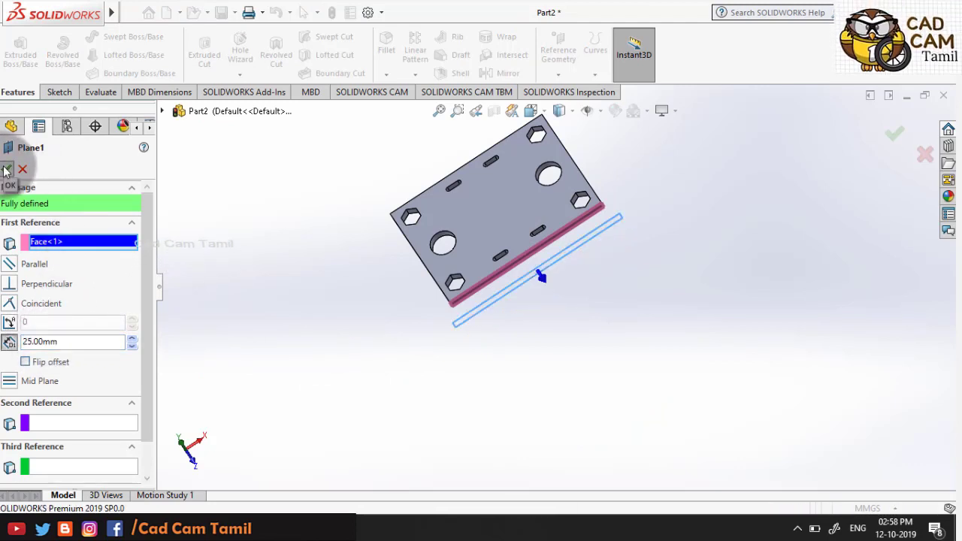
left_click(6, 170)
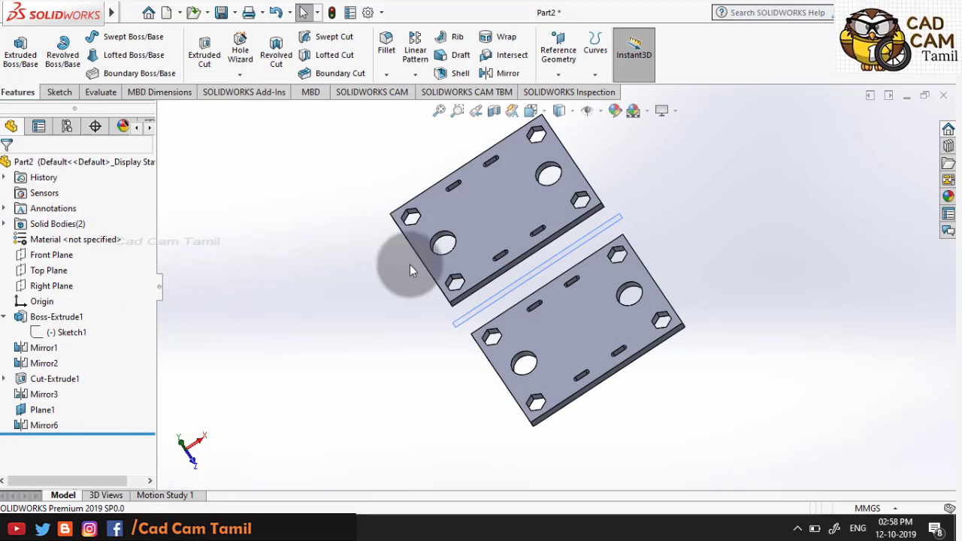
scroll(522, 300, "down", 3)
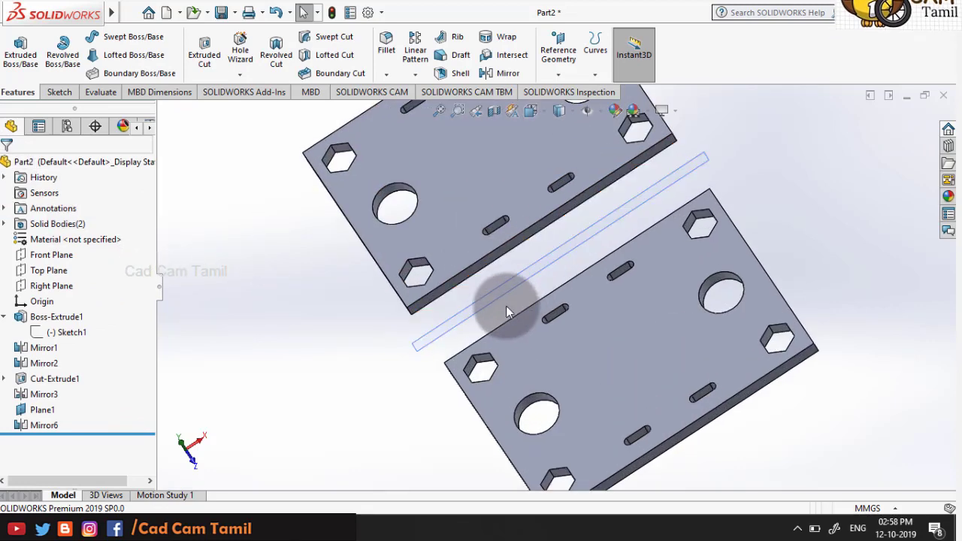
scroll(446, 294, "up", 2)
middle_click_drag(451, 301, 515, 331)
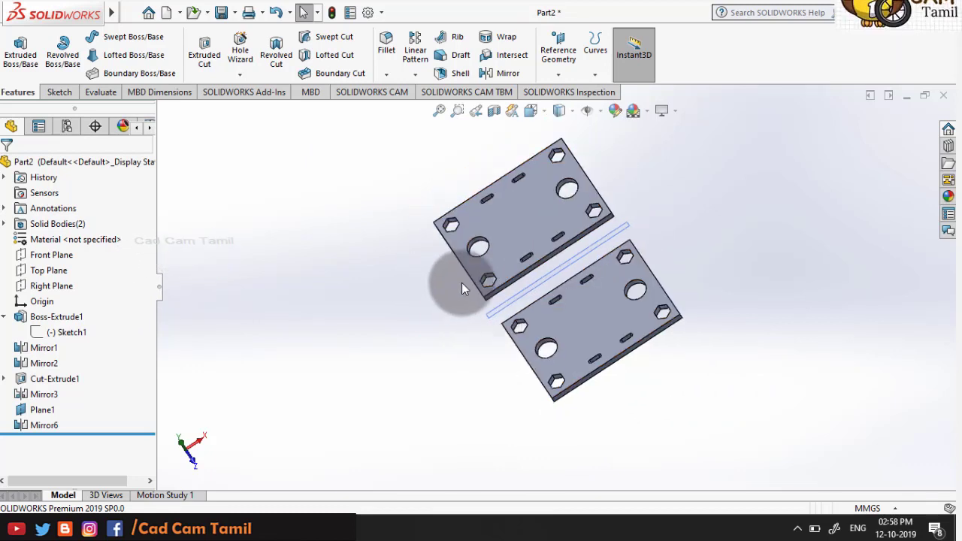
middle_click_drag(518, 221, 602, 310)
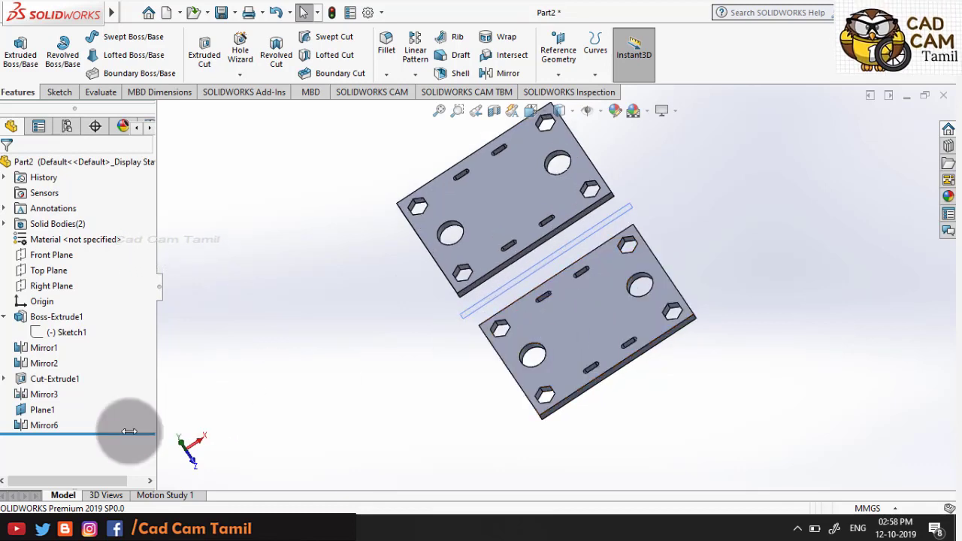
- Delete Mirror6 from the FeatureManager tree and confirm the deletion
left_click(43, 426)
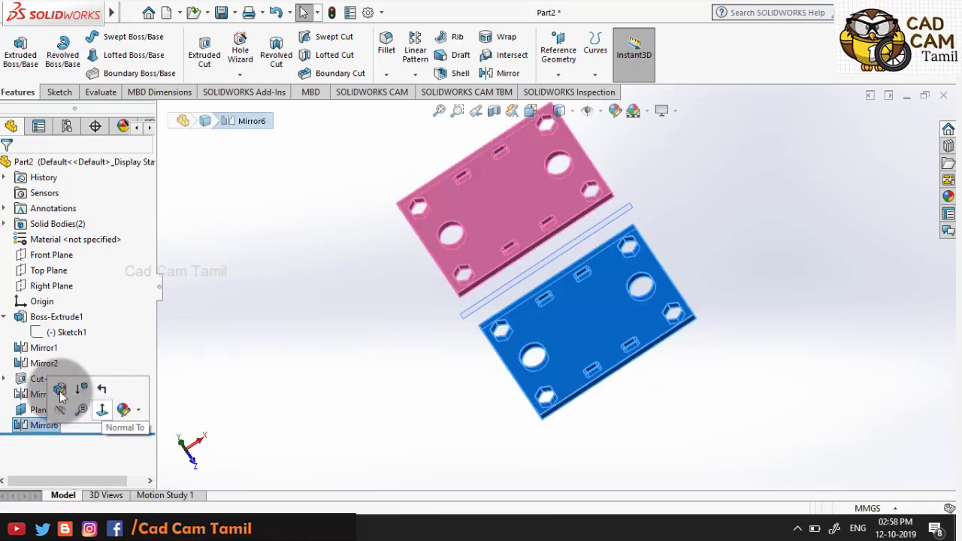
right_click(33, 424)
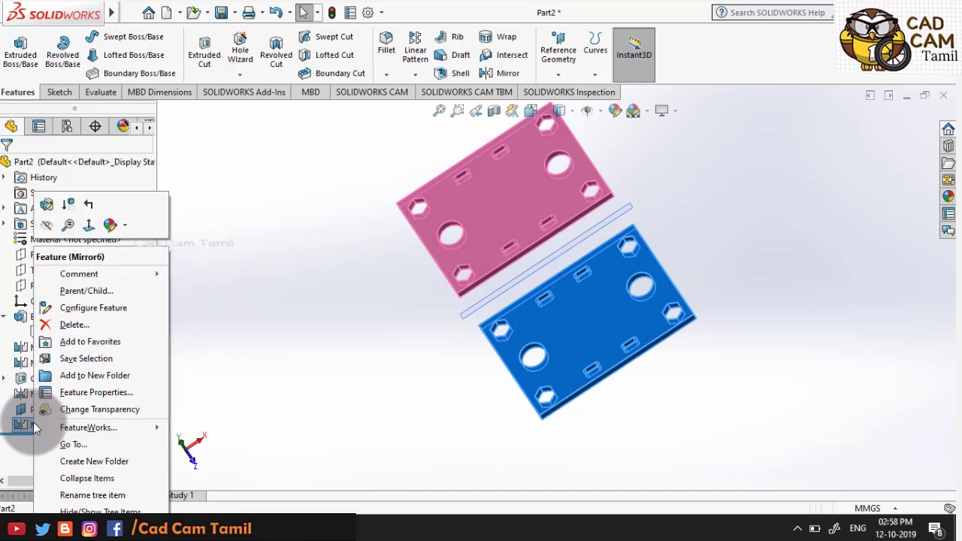
left_click(71, 331)
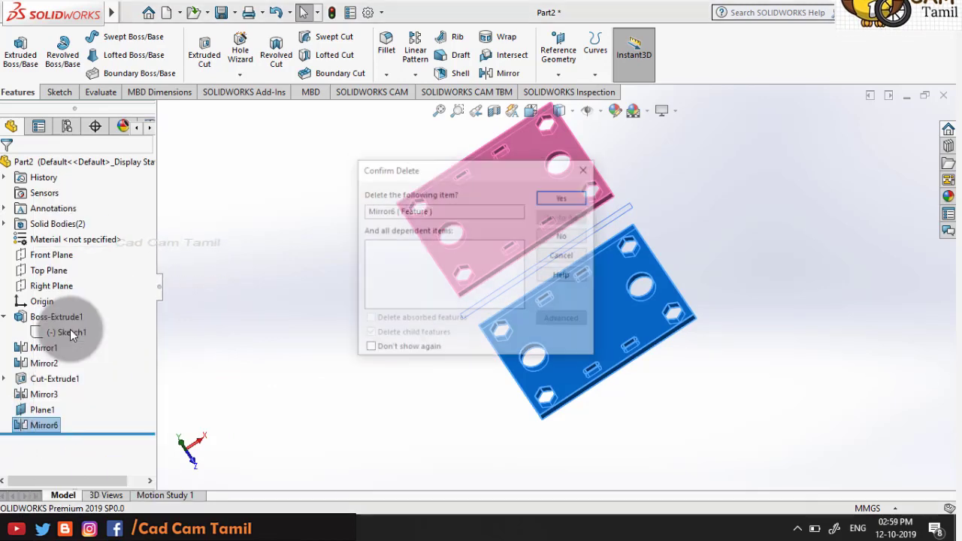
left_click(581, 196)
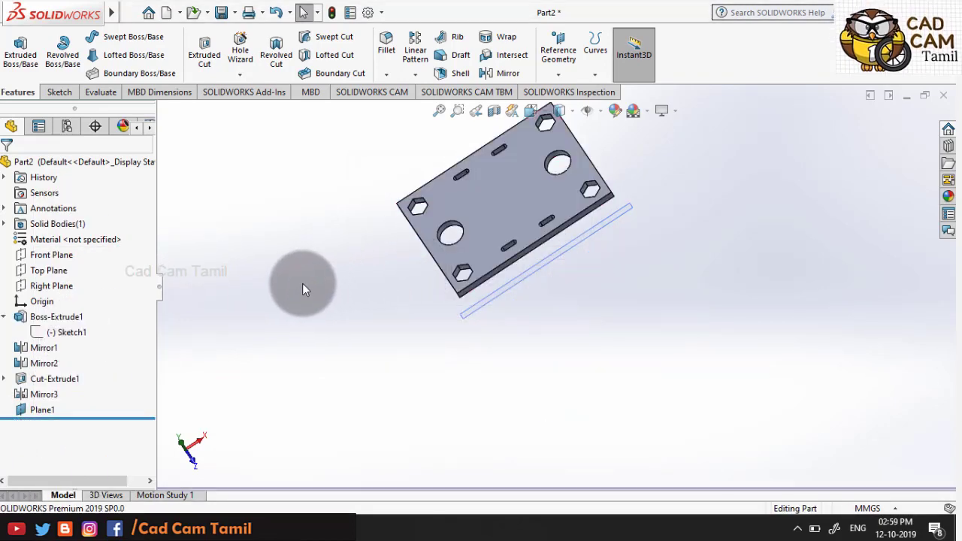
middle_click_drag(302, 283, 607, 212)
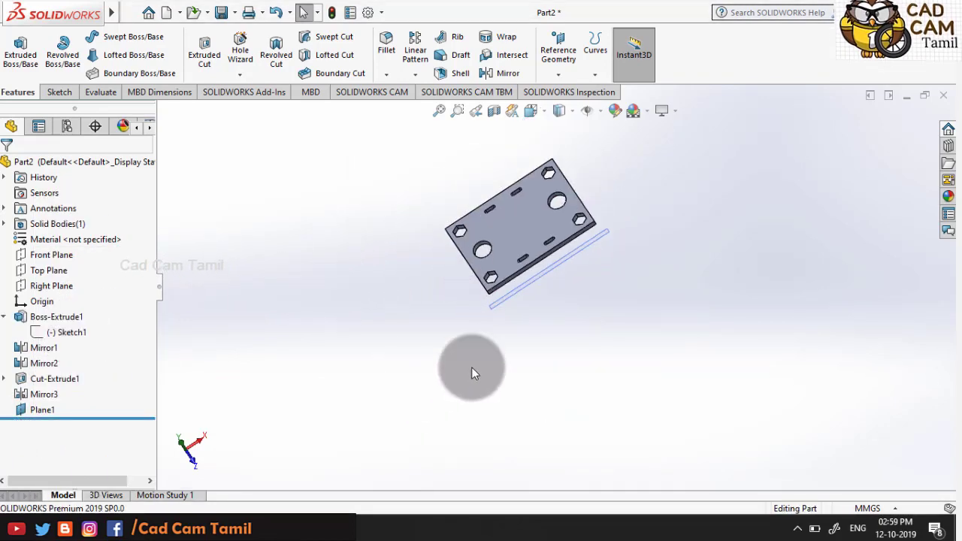
- Set up a Plane1 mirror of Boss-Extrude1, Mirror1 and Cut-Extrude1, then cancel and restart Mirror empty
left_click(489, 73)
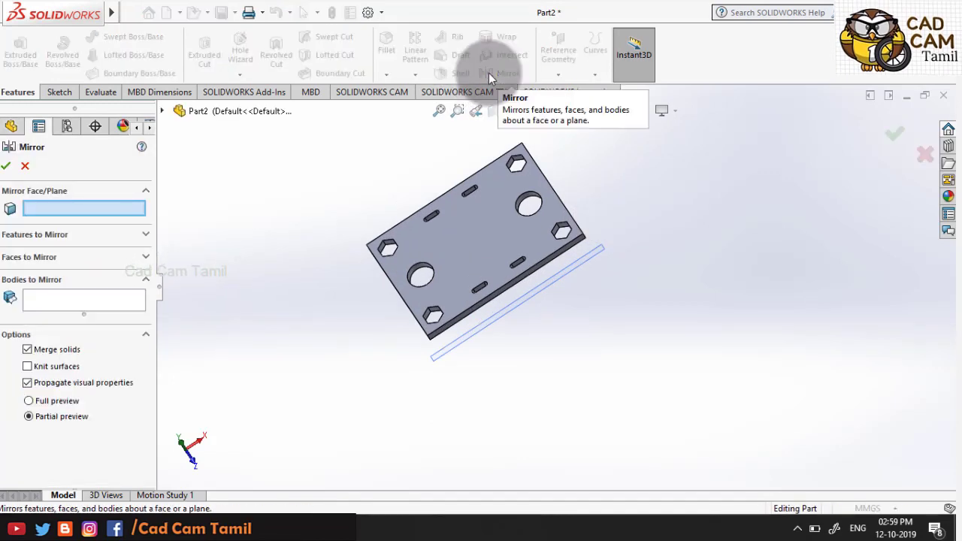
left_click(521, 302)
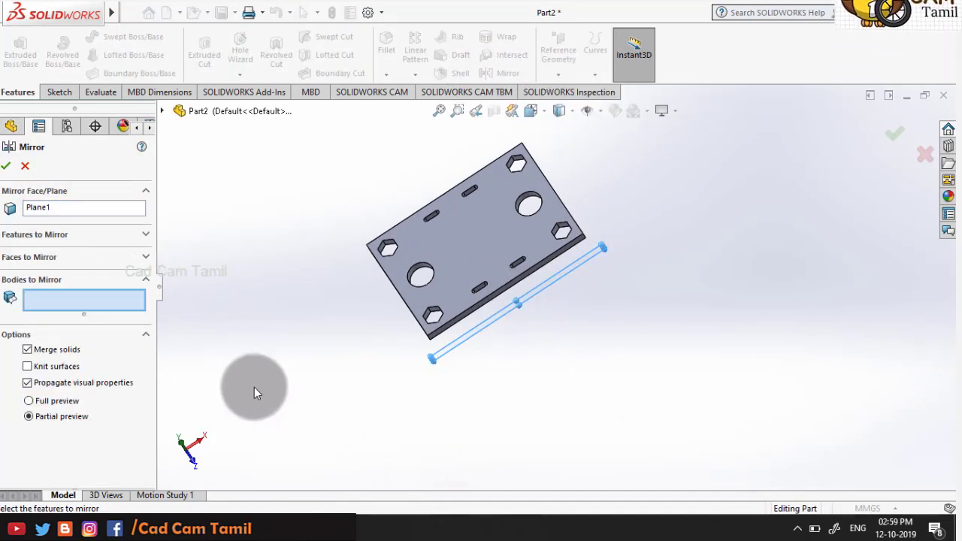
left_click(70, 236)
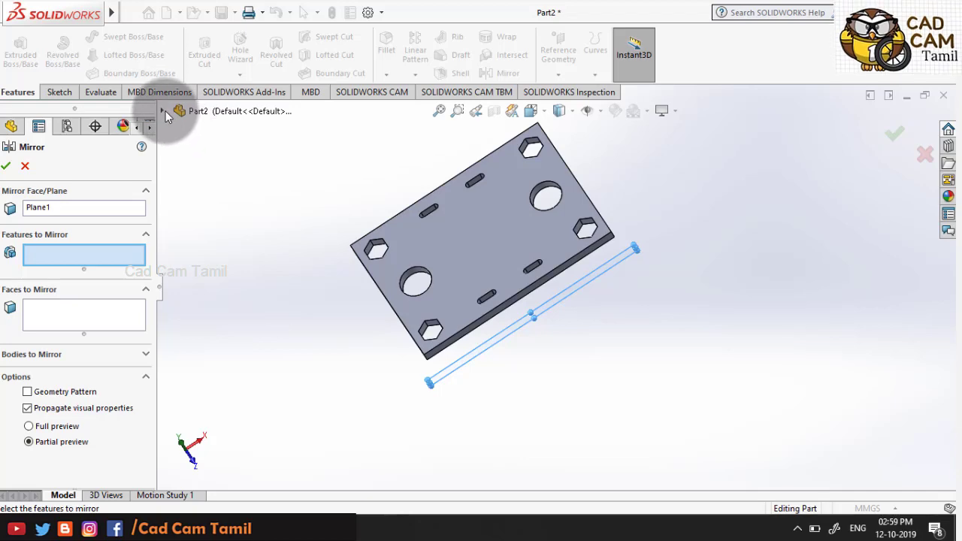
left_click(163, 111)
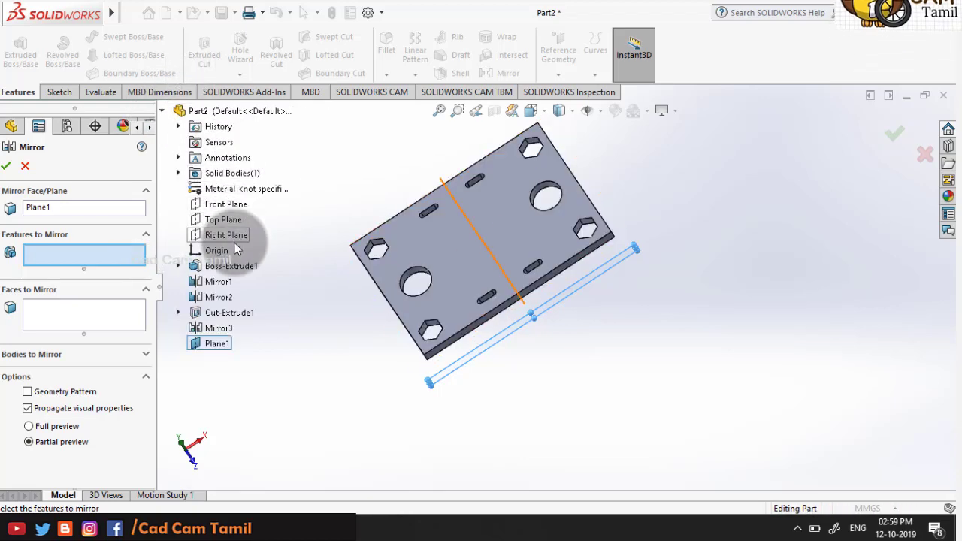
left_click(231, 267)
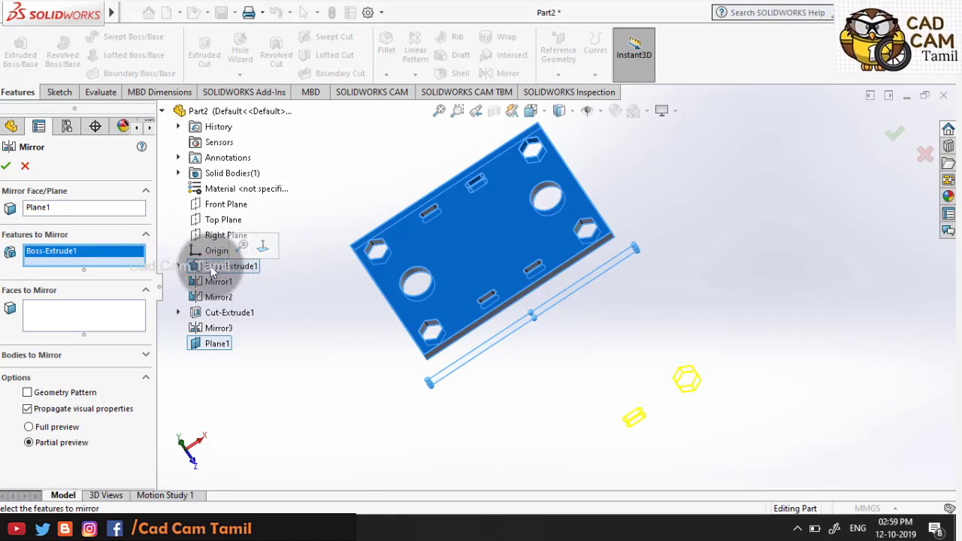
left_click(180, 267)
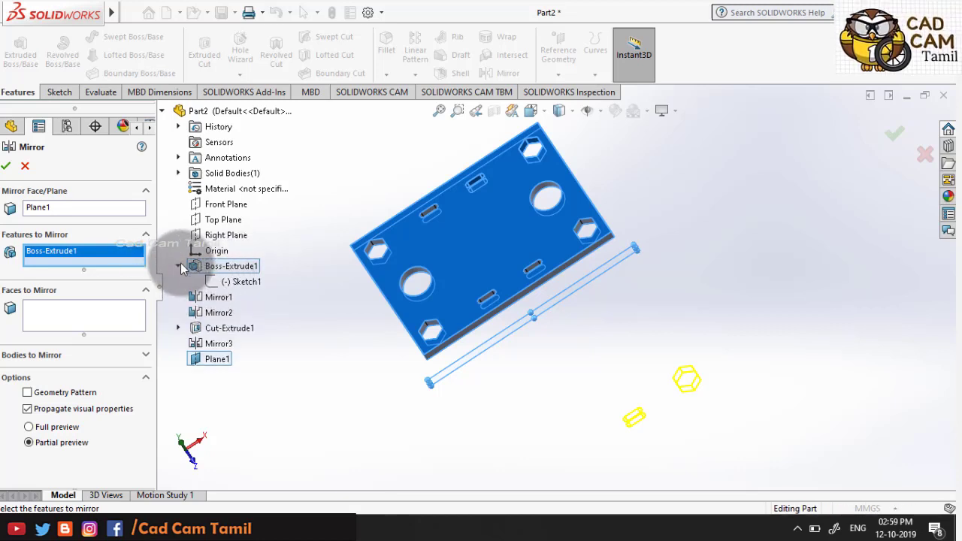
left_click(214, 300)
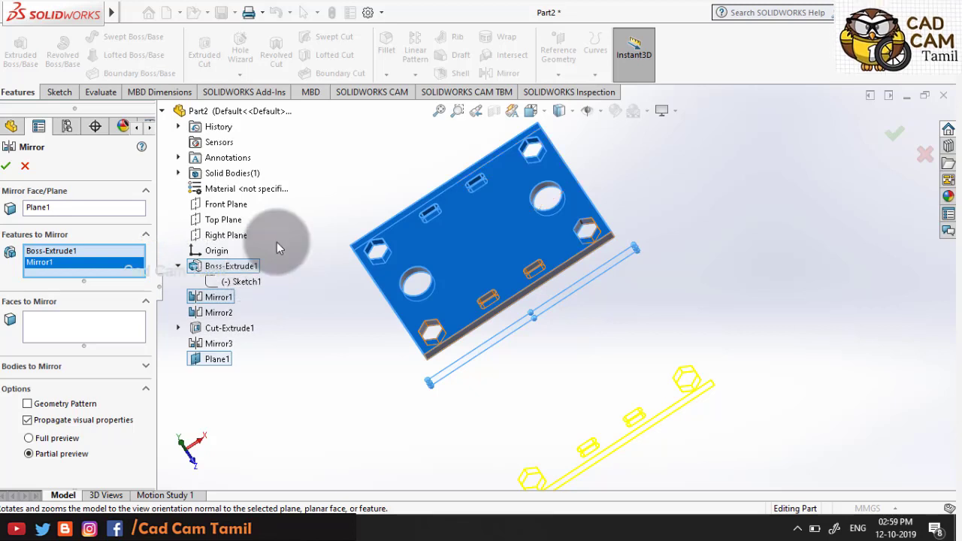
left_click(229, 328)
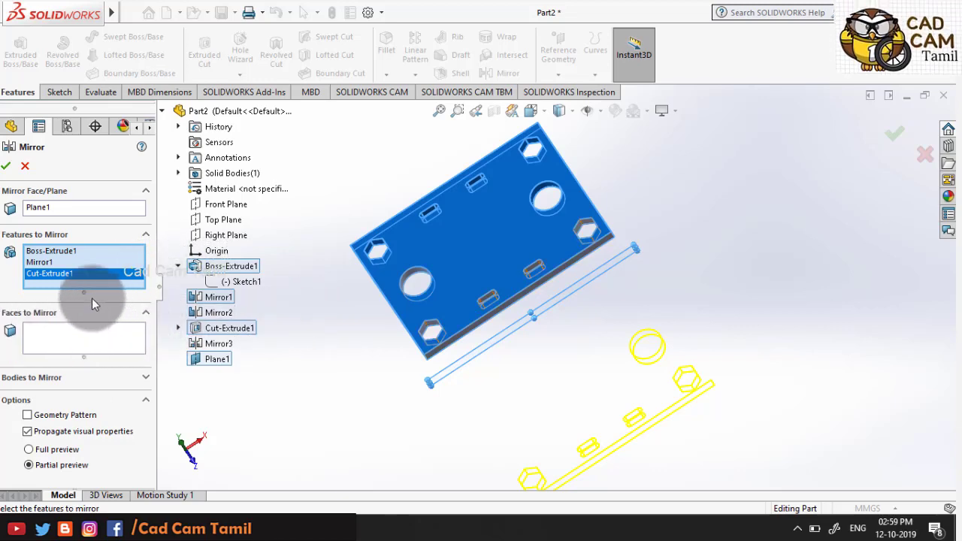
key("Escape")
left_click(502, 76)
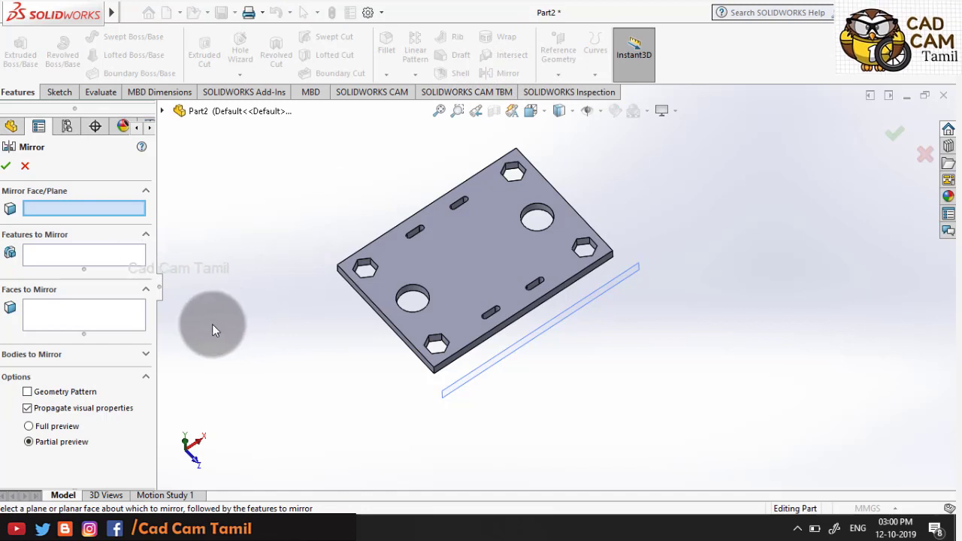
left_click(140, 355)
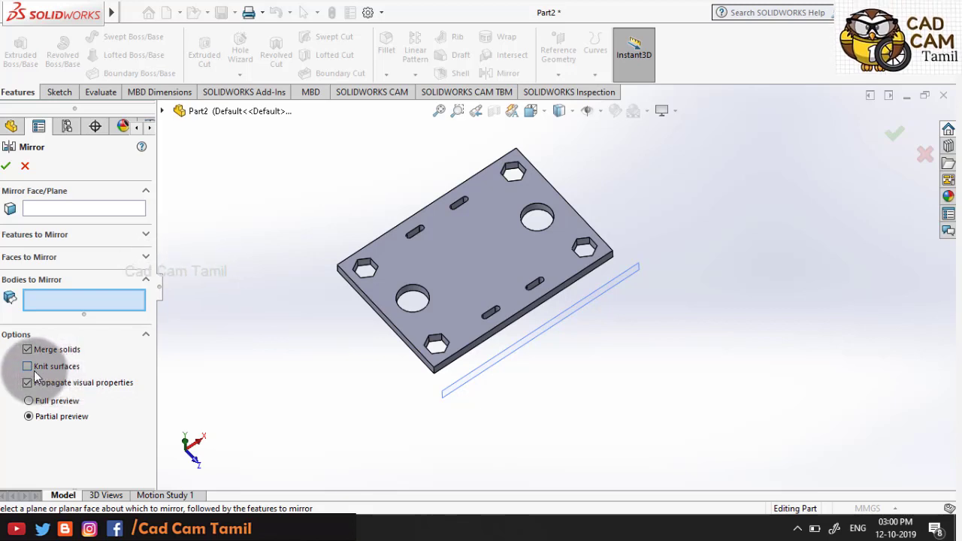
left_click(66, 400)
left_click(60, 421)
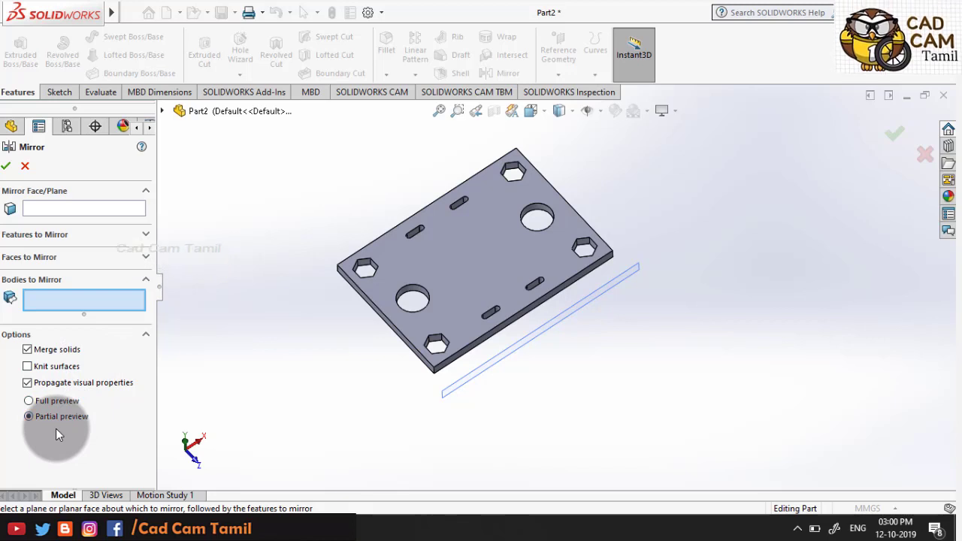
left_click(141, 338)
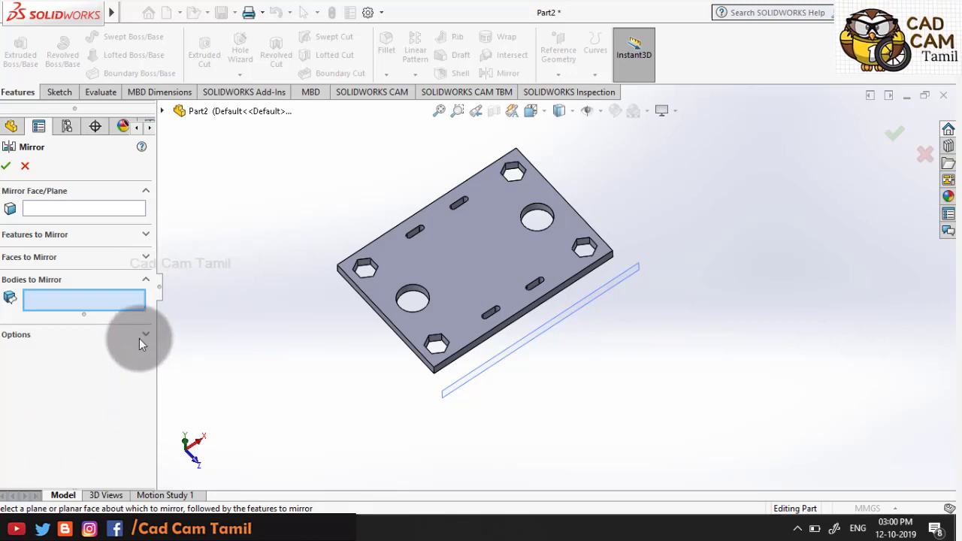
left_click(146, 280)
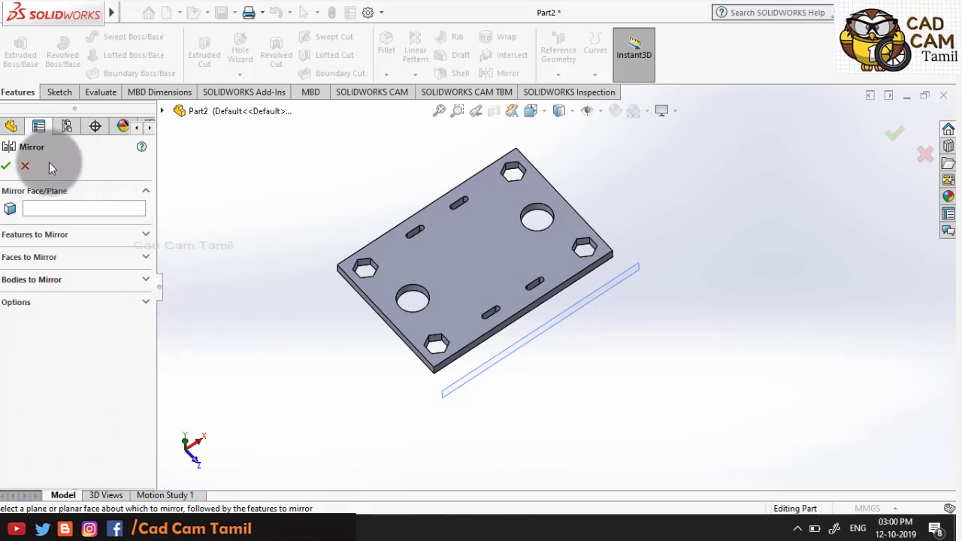